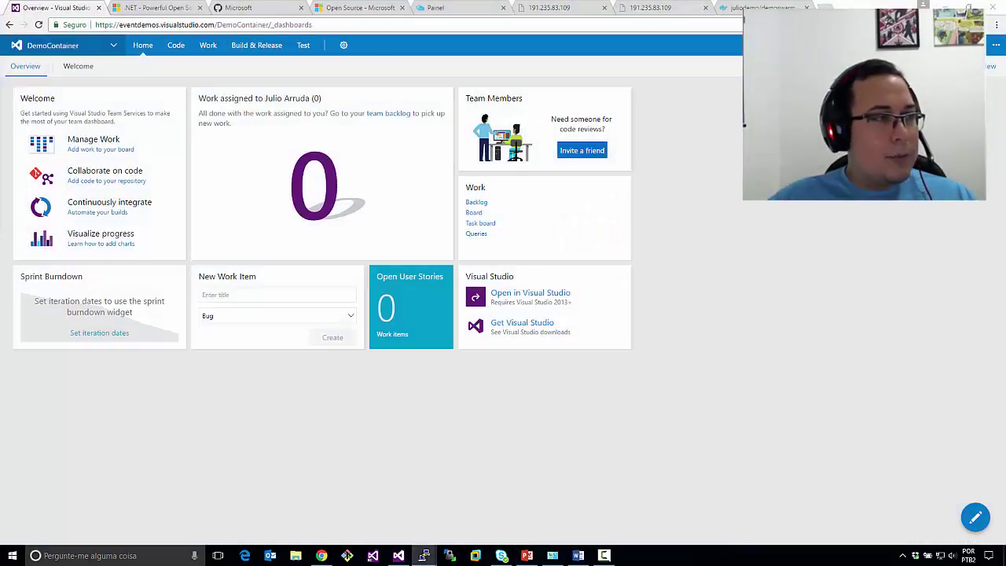
Switch to the root@agente PuTTY terminal and move its window up over the browser.
click(424, 556)
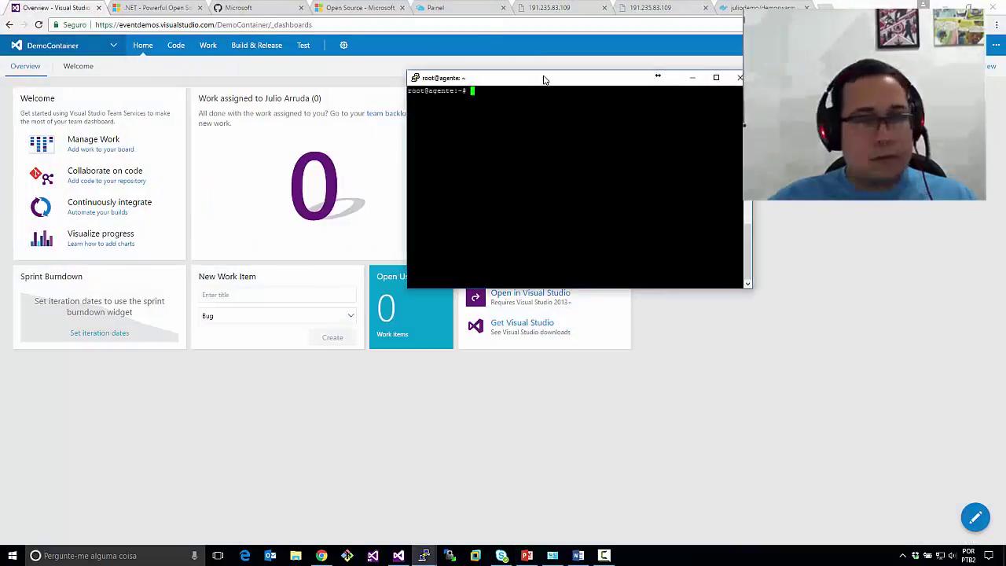
drag(545, 79, 521, 50)
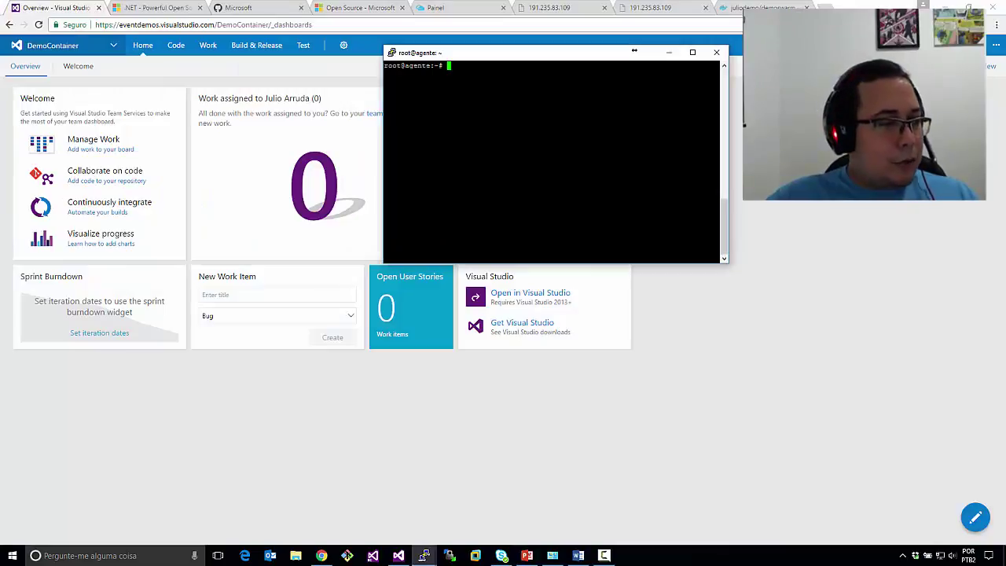
key(alt+Tab)
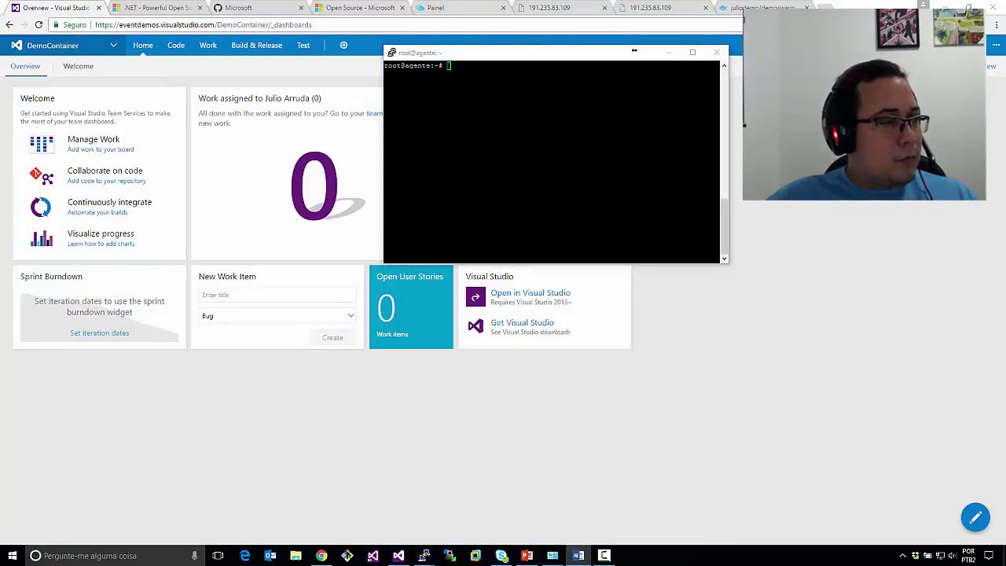
key(alt+Tab)
key(alt+Tab)
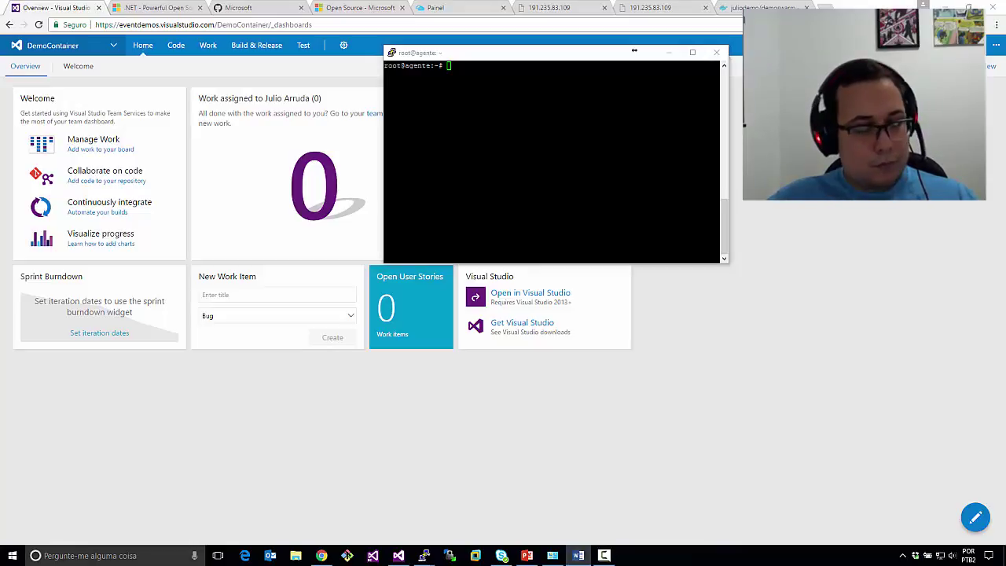
key(alt+Tab)
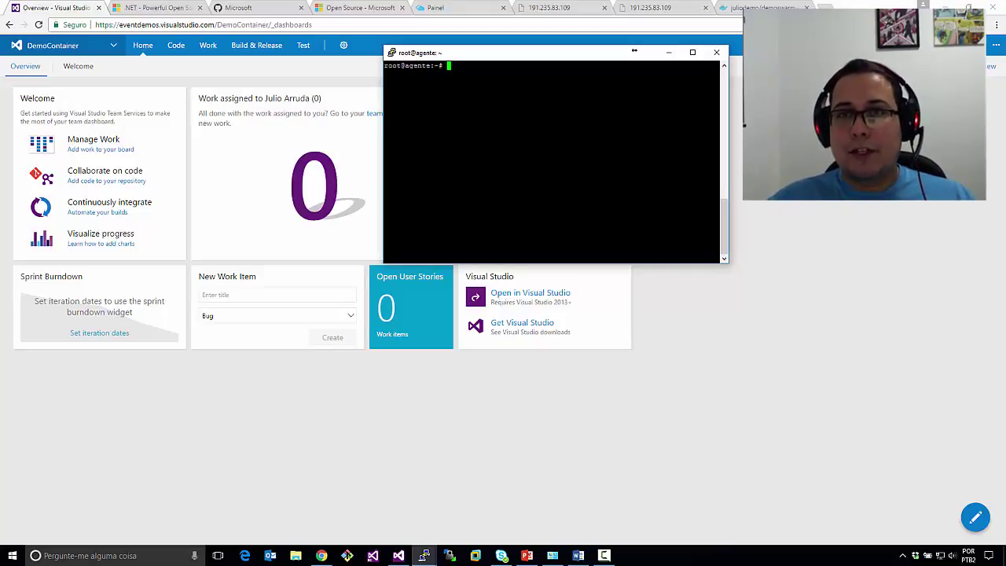
Switch to Chrome and load 191.235.83.109 to check whether the site responds.
click(659, 13)
click(624, 25)
key(Return)
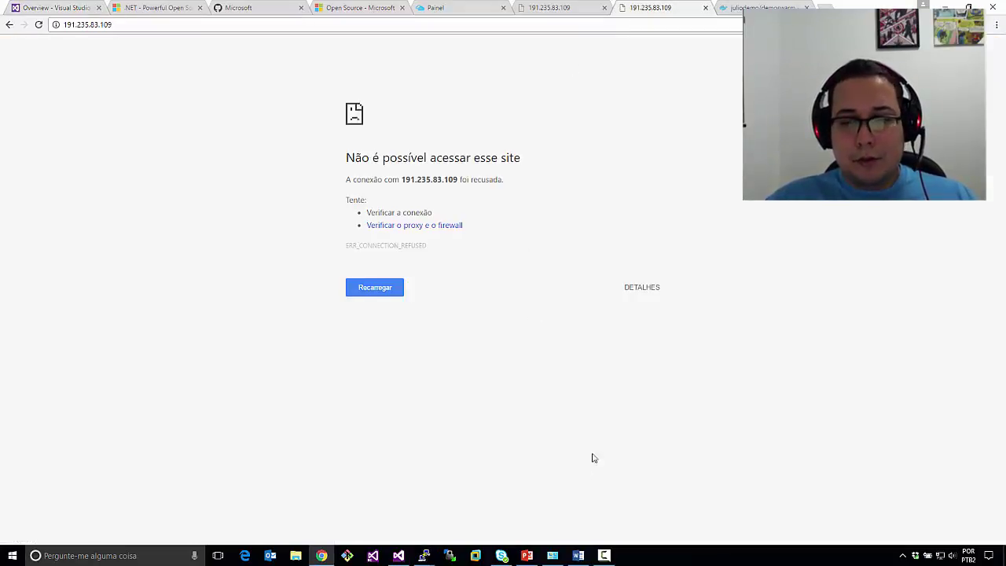
In the root@agente PuTTY session, start a detached yeasy/simple-web container with docker run, mapping port 80:80.
mouse_move(423, 555)
click(440, 510)
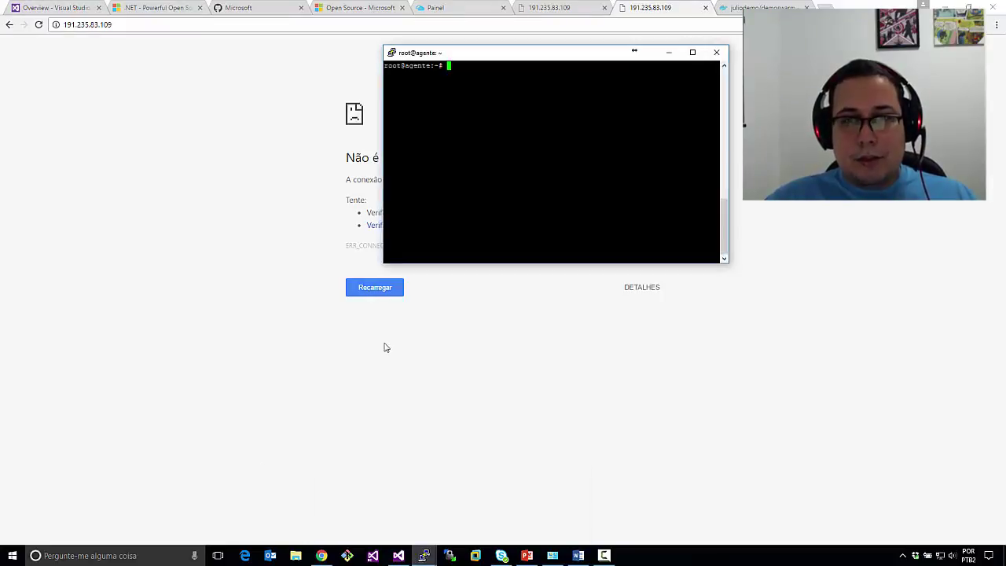
key(Up)
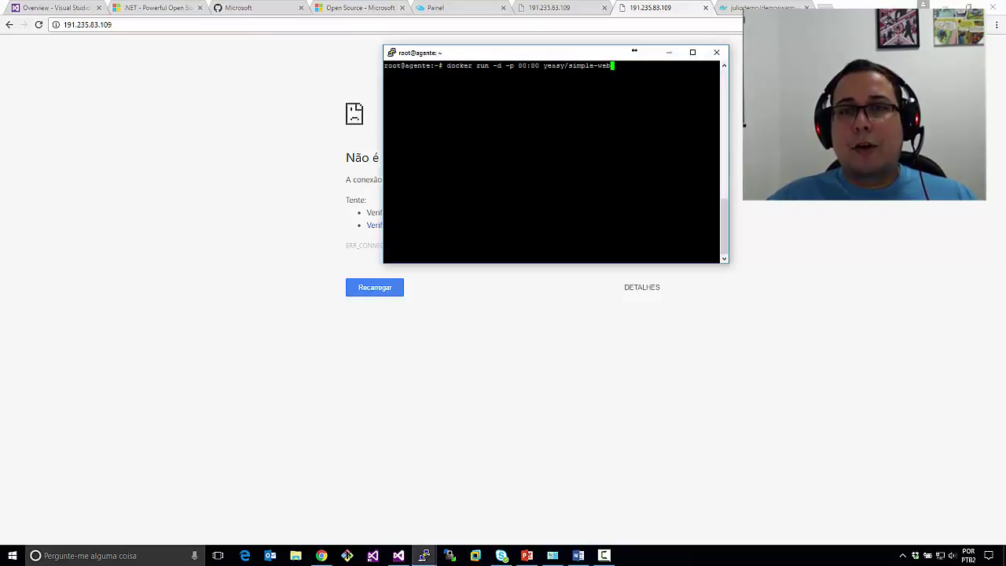
drag(544, 66, 611, 66)
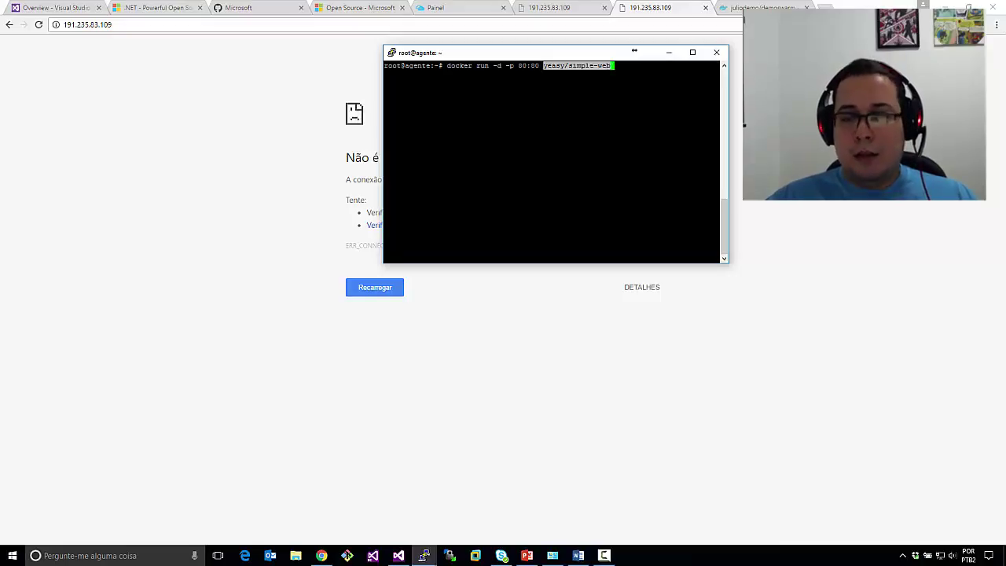
key(Return)
key(Delete)
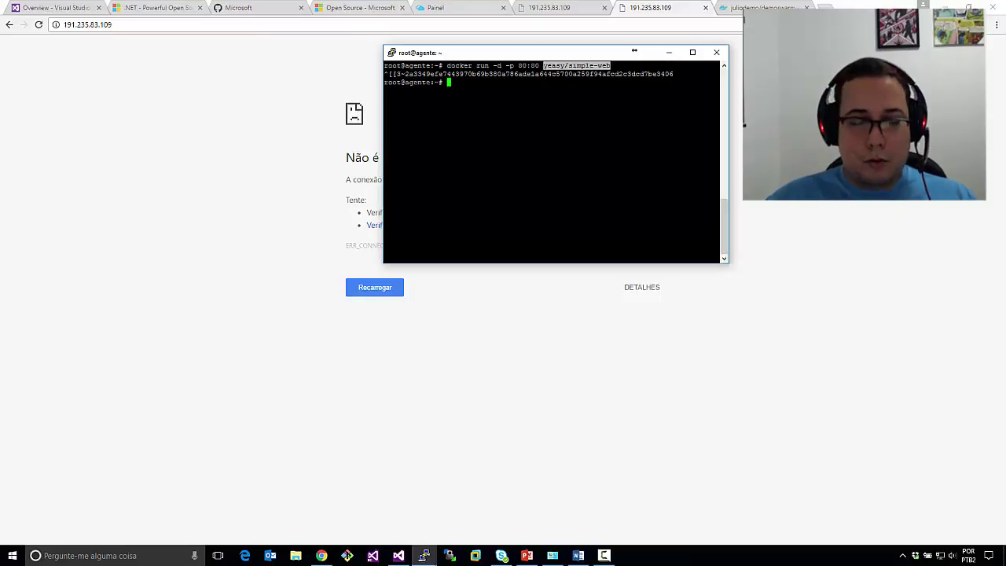
List the running containers with docker ps, and reload 191.235.83.109 in Chrome.
text(docker ps)
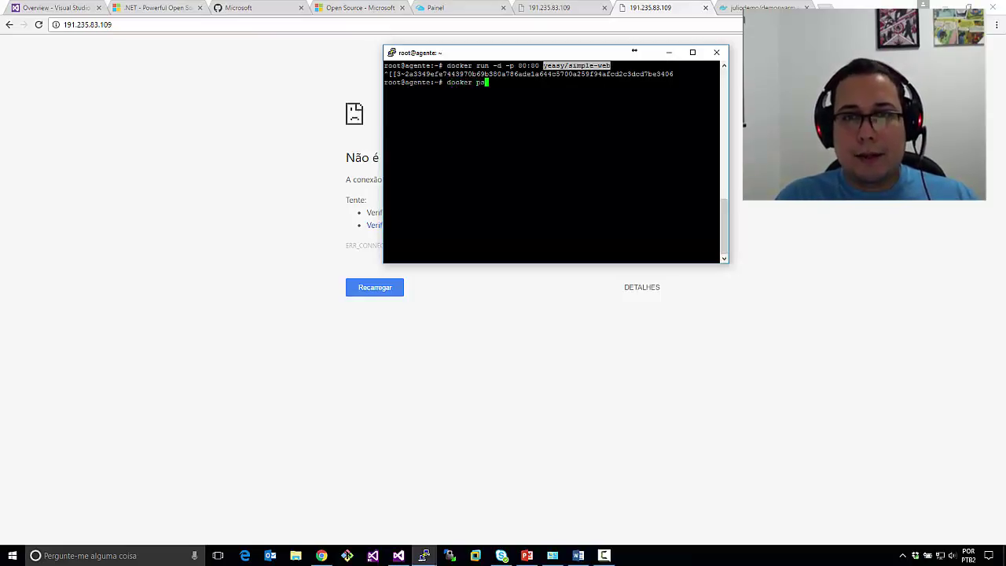
key(Return)
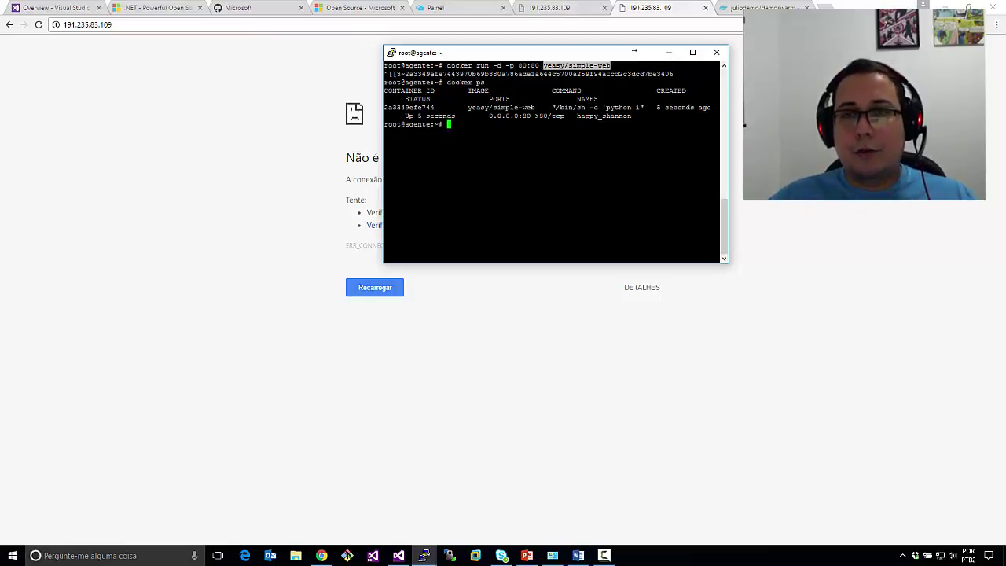
click(633, 18)
click(637, 28)
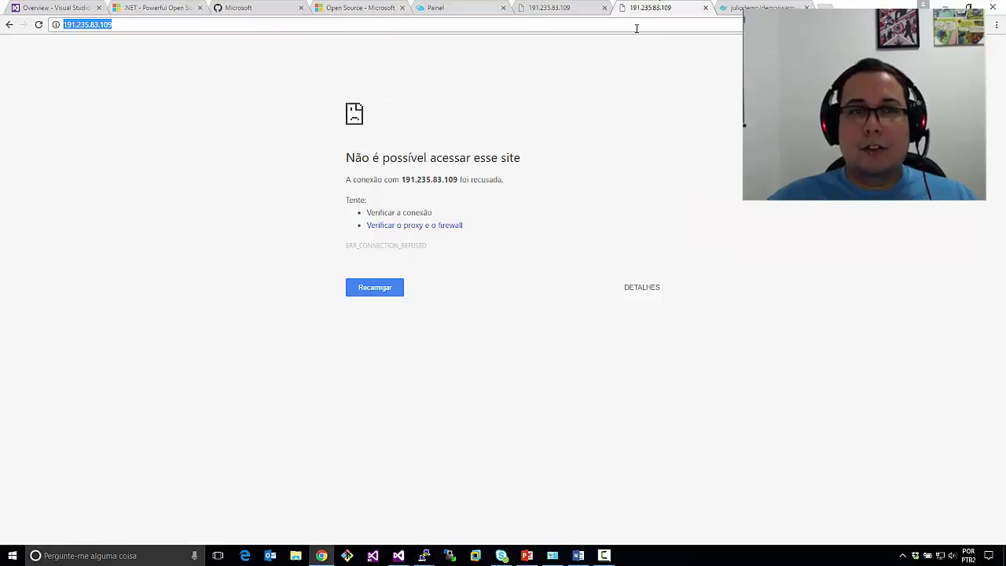
key(Return)
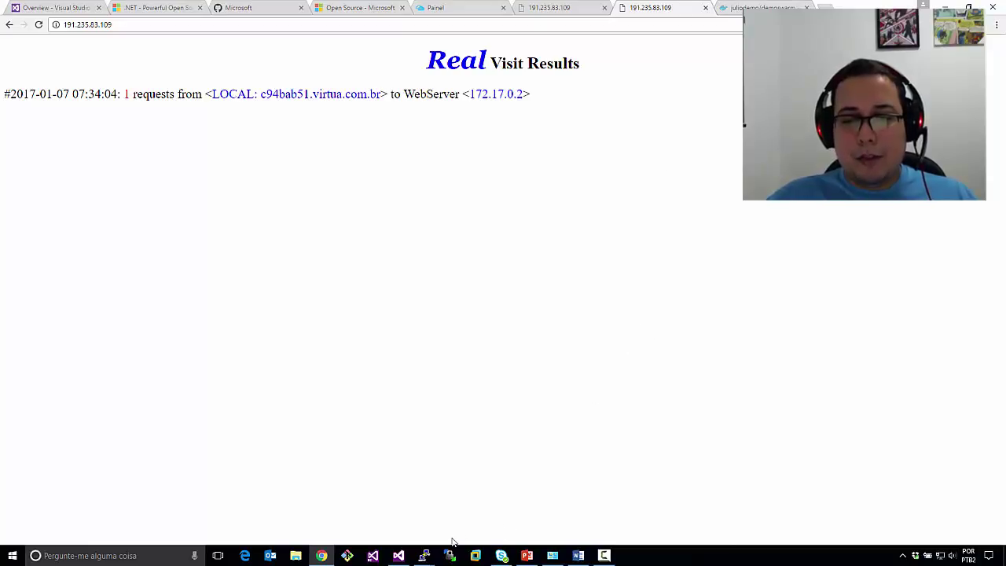
Return to the root@agente PuTTY session and stop container 2a3349efe744 with docker stop.
mouse_move(434, 556)
click(530, 519)
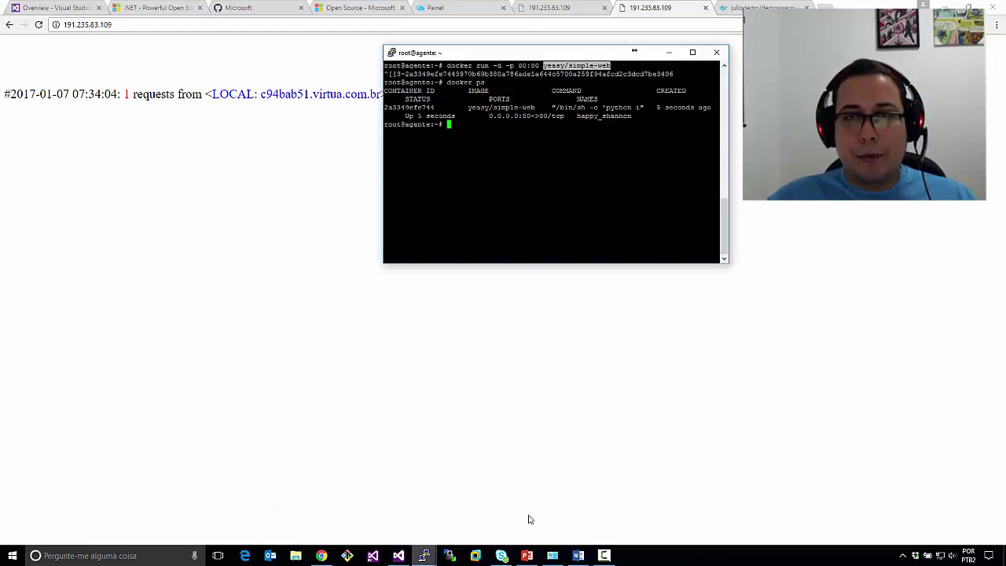
text(docker )
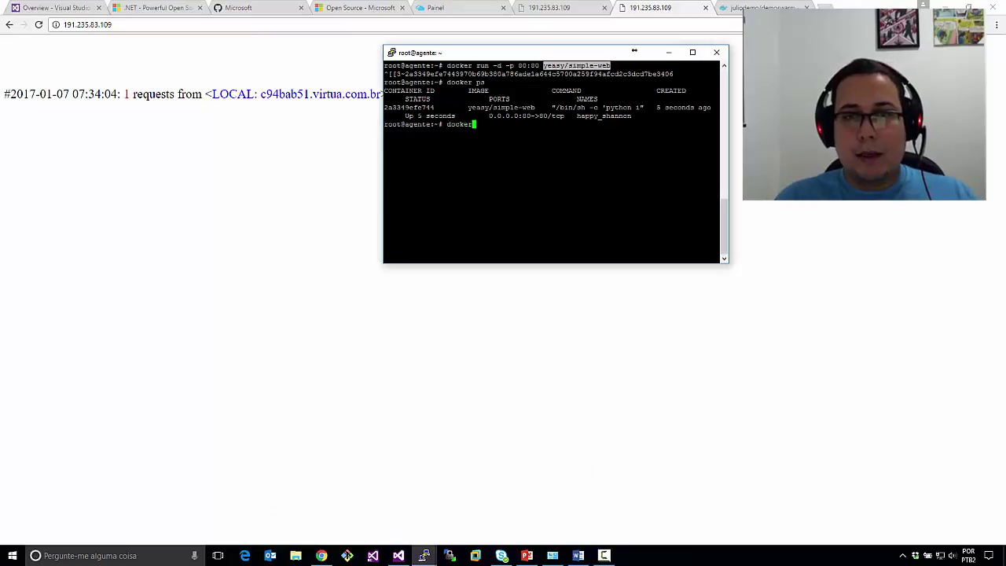
text(stop)
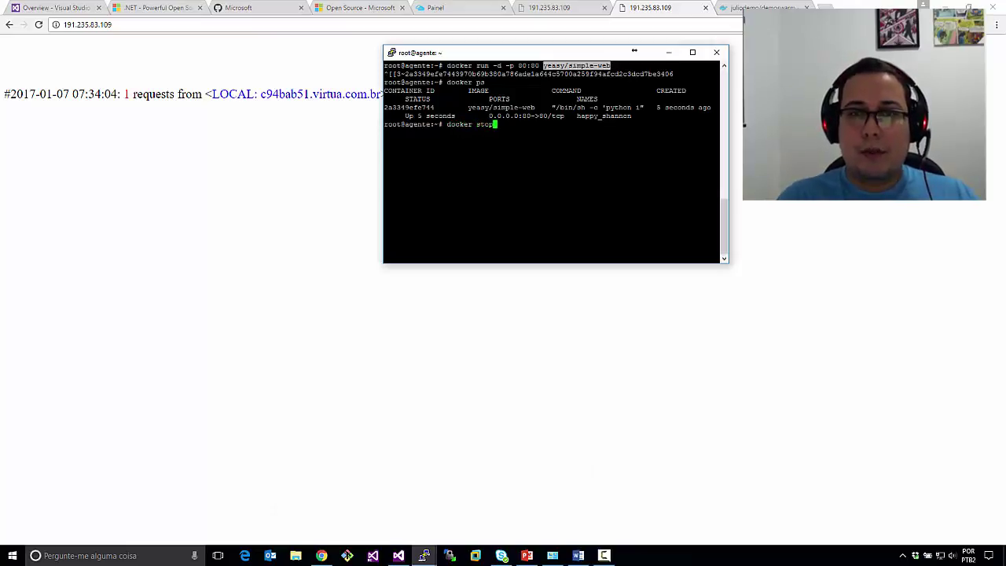
double_click(423, 107)
right_click(423, 107)
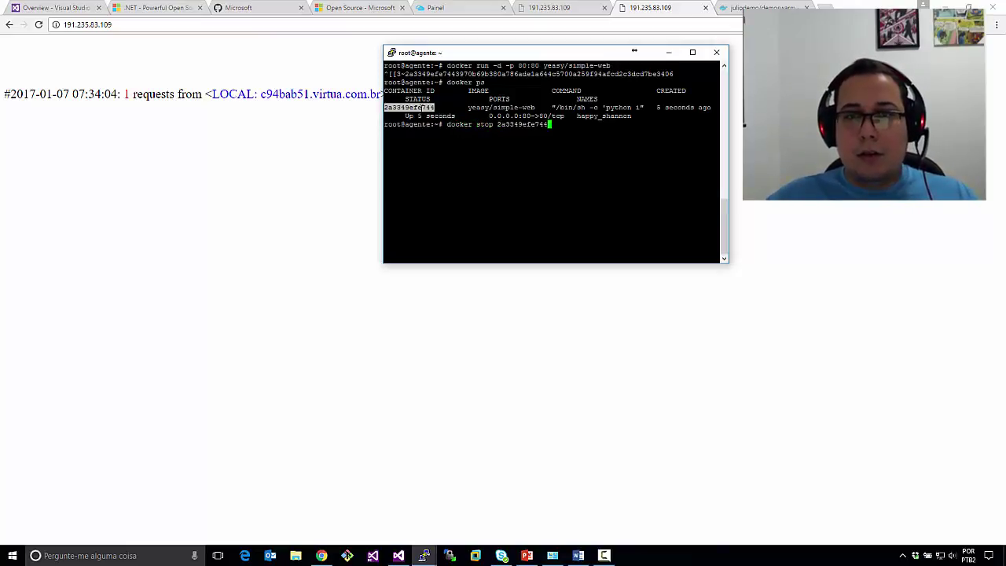
key(Return)
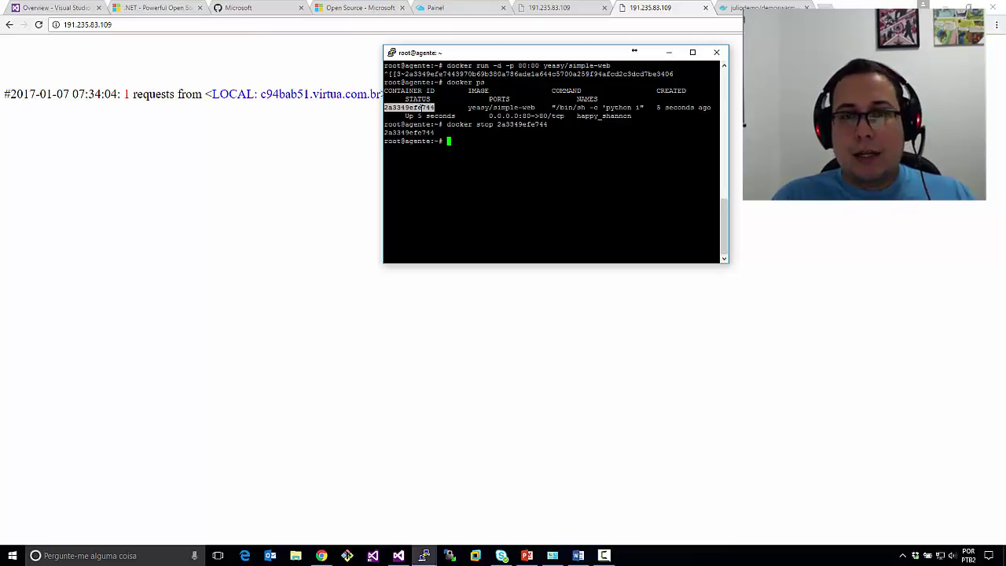
Check the stopped container by listing running containers with docker ps and reloading 191.235.83.109 in Chrome.
text(docker ps)
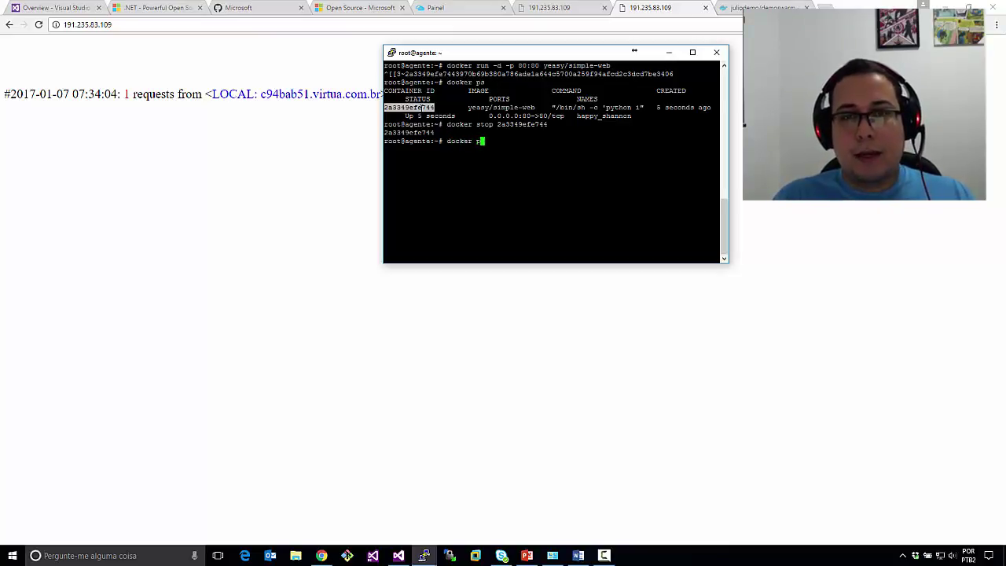
key(Return)
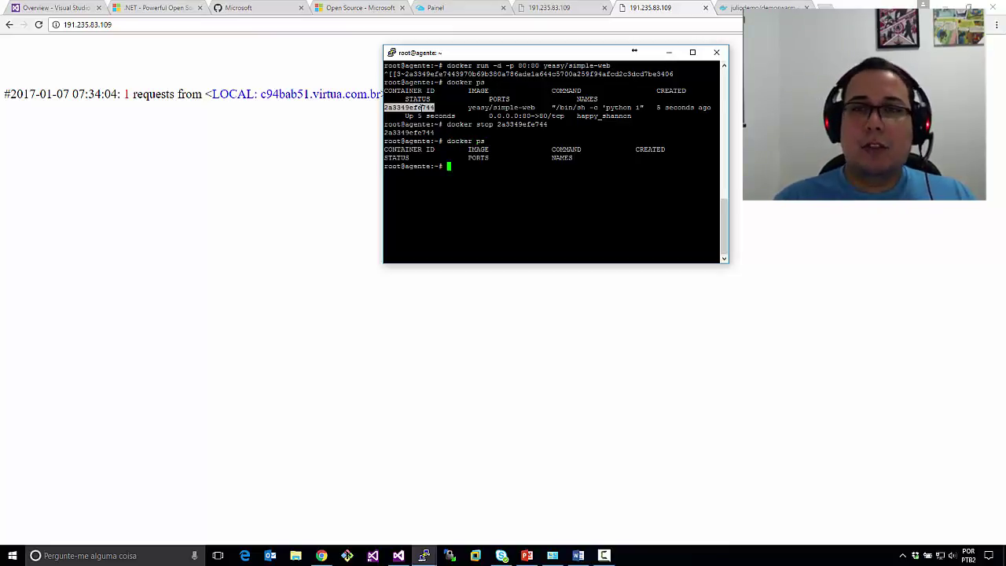
click(199, 23)
key(Return)
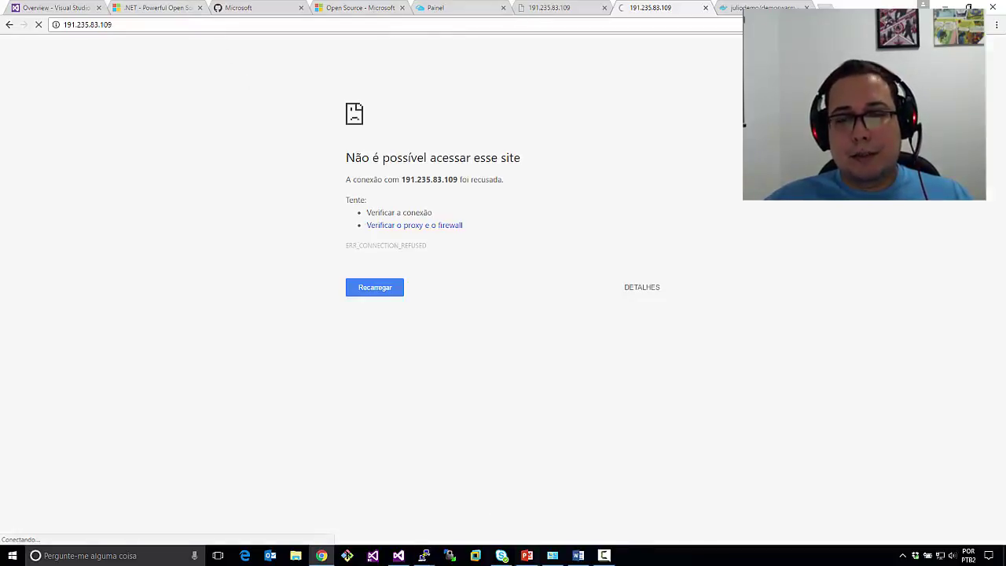
Restart container 2a3349efe744 with docker start in the root@agente PuTTY session, and reload 191.235.83.109 in Chrome.
mouse_move(430, 560)
click(515, 517)
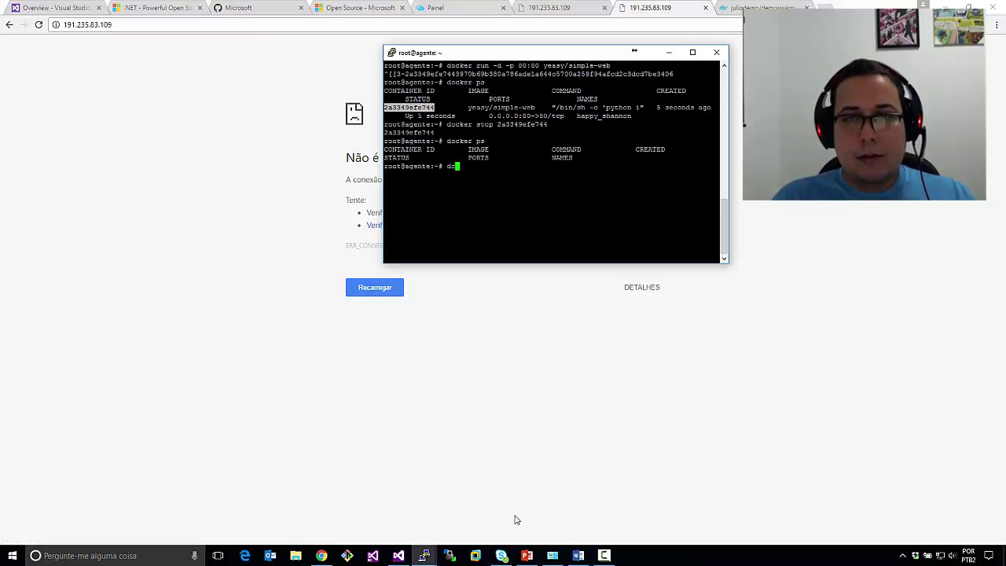
text(docker ps)
key(Up)
key(Up)
key(Left)
key(Left)
key(Left)
key(Left)
key(Left)
key(Left)
key(Left)
key(Left)
key(Left)
key(Left)
key(Left)
key(Left)
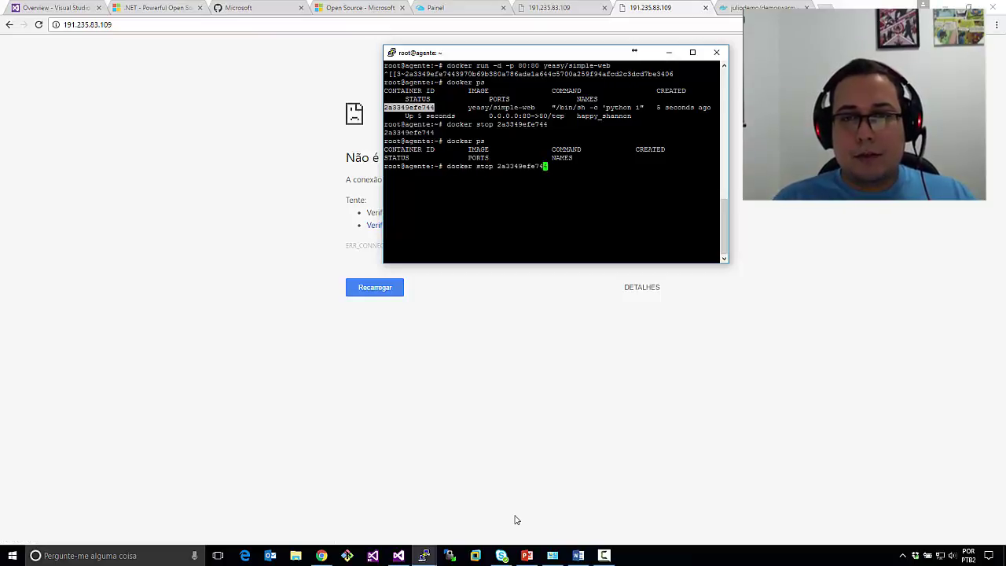
key(Left)
key(BackSpace)
key(BackSpace)
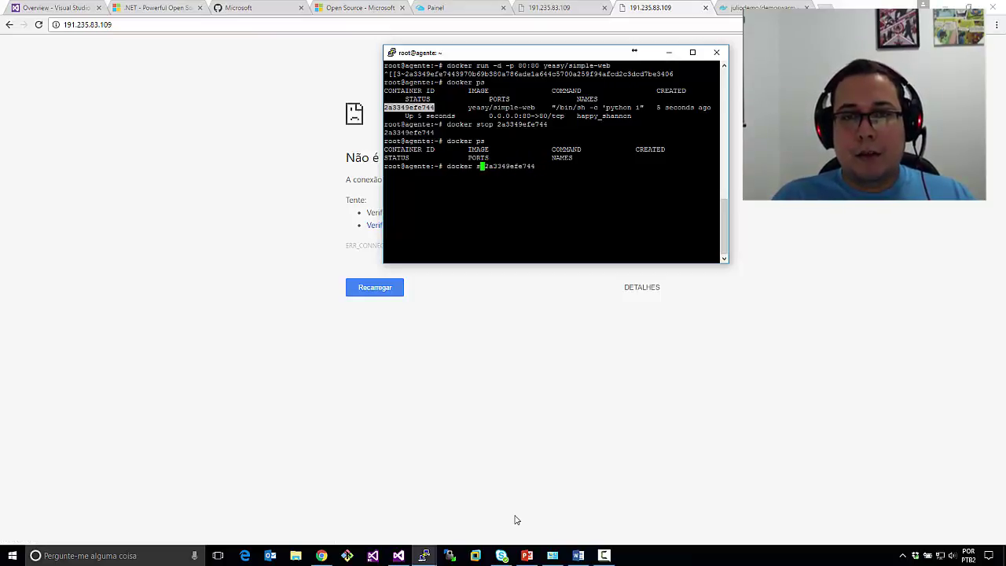
text(art)
key(Return)
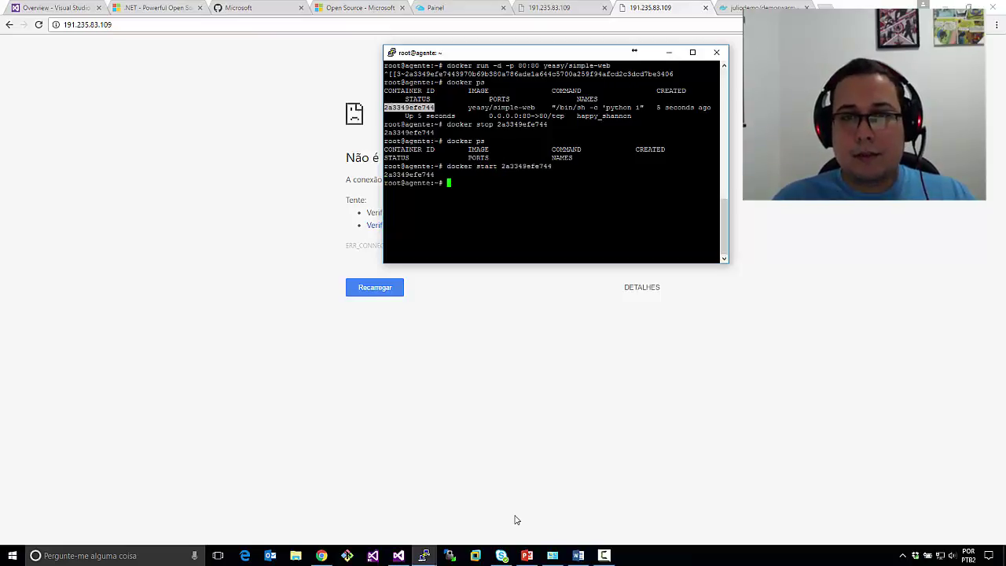
click(290, 25)
key(Return)
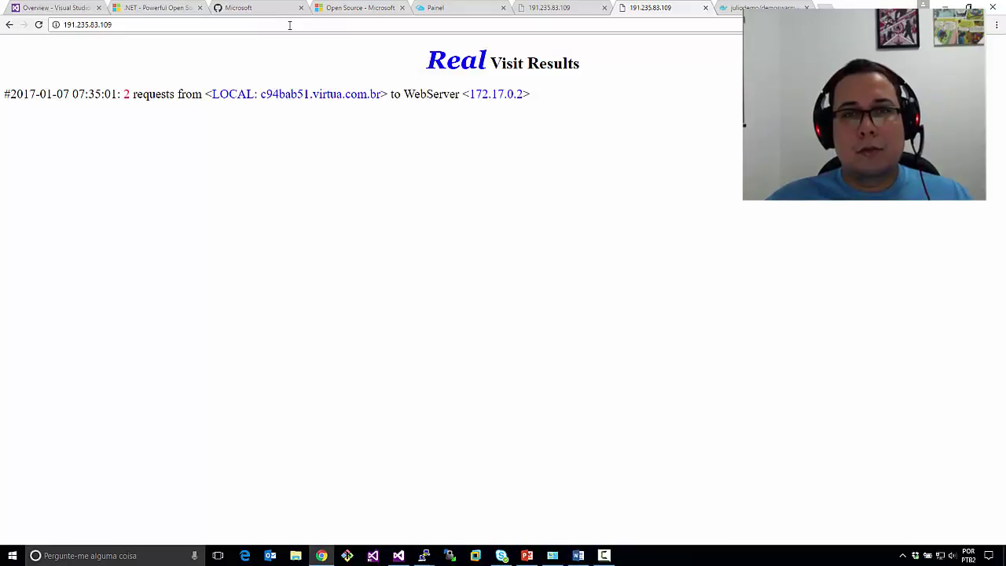
Switch back to the root@agente PuTTY session and stop the restarted container 2a3349efe744.
mouse_move(424, 555)
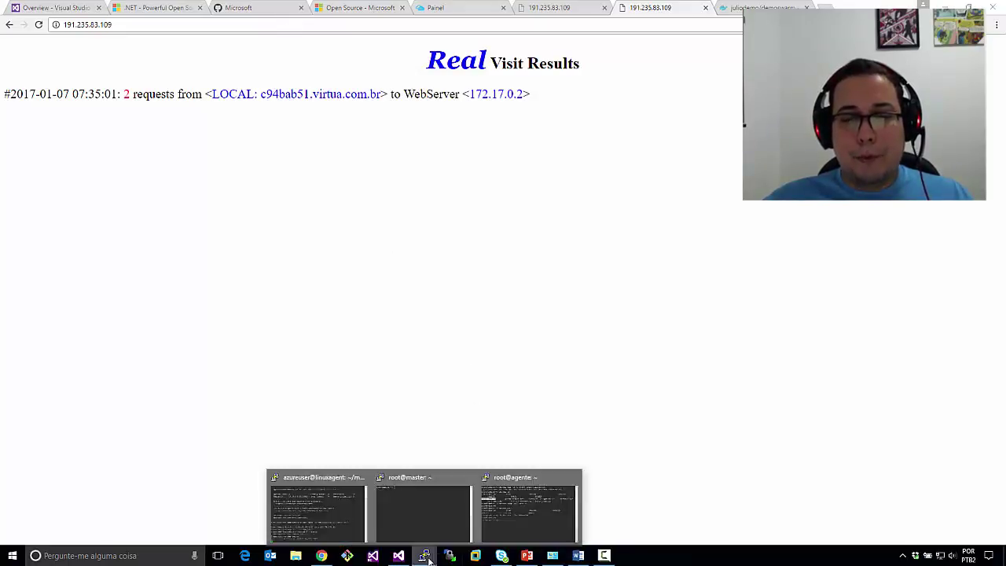
click(496, 533)
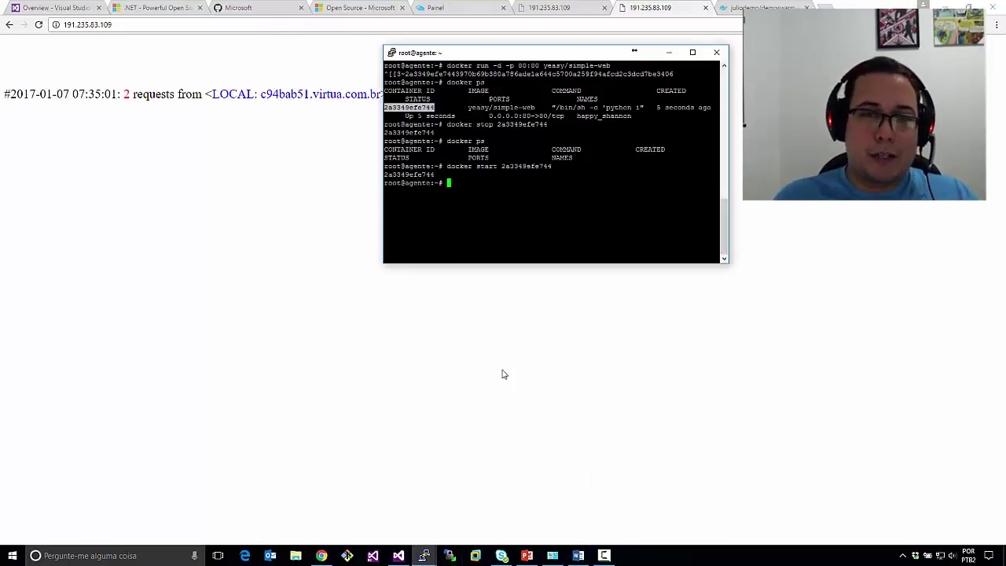
text(docker)
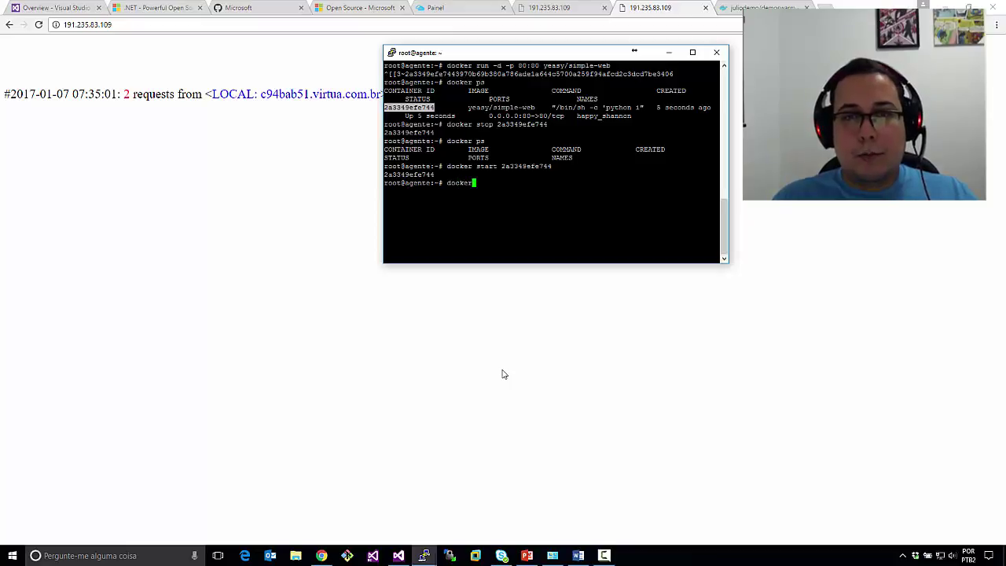
text( stop)
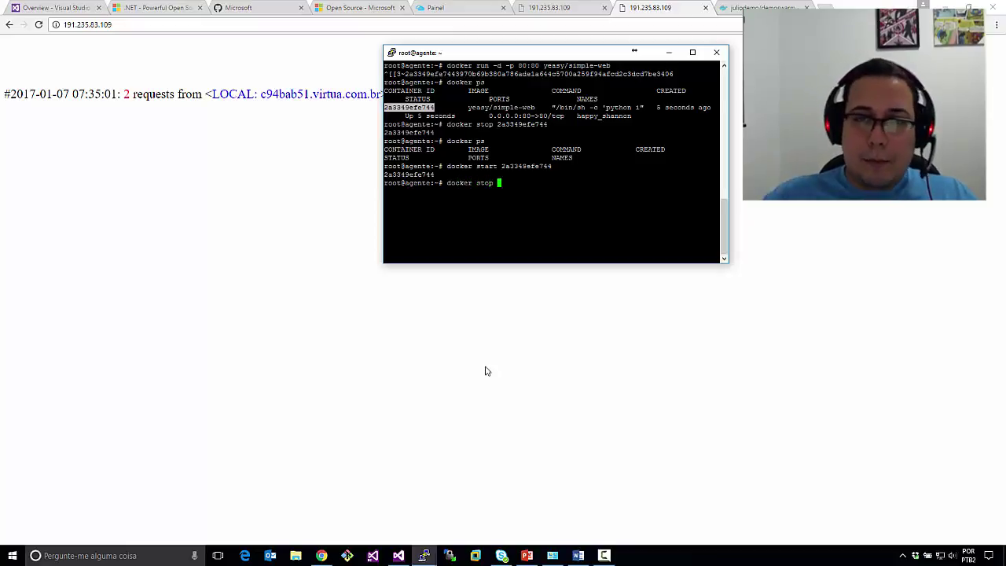
right_click(398, 107)
key(Return)
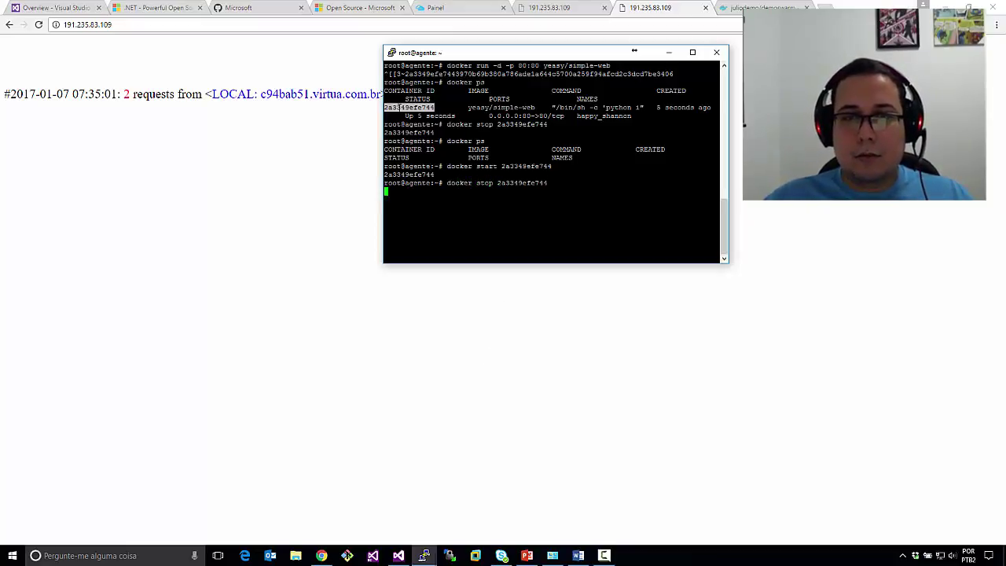
Remove the stopped container 2a3349efe744 with docker rm.
text(docker)
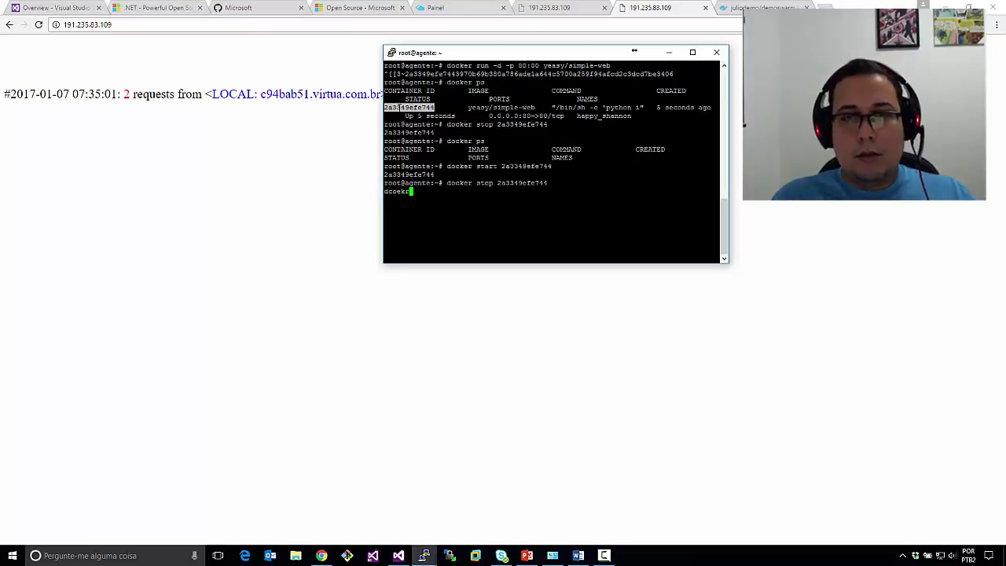
key(BackSpace)
key(BackSpace)
key(BackSpace)
key(BackSpace)
key(BackSpace)
text(ocker rm)
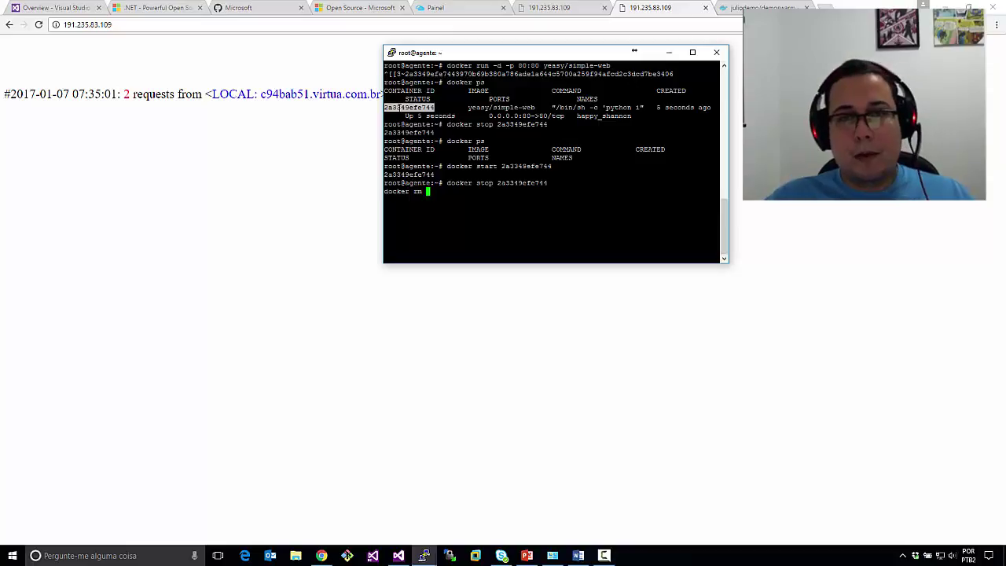
right_click(398, 107)
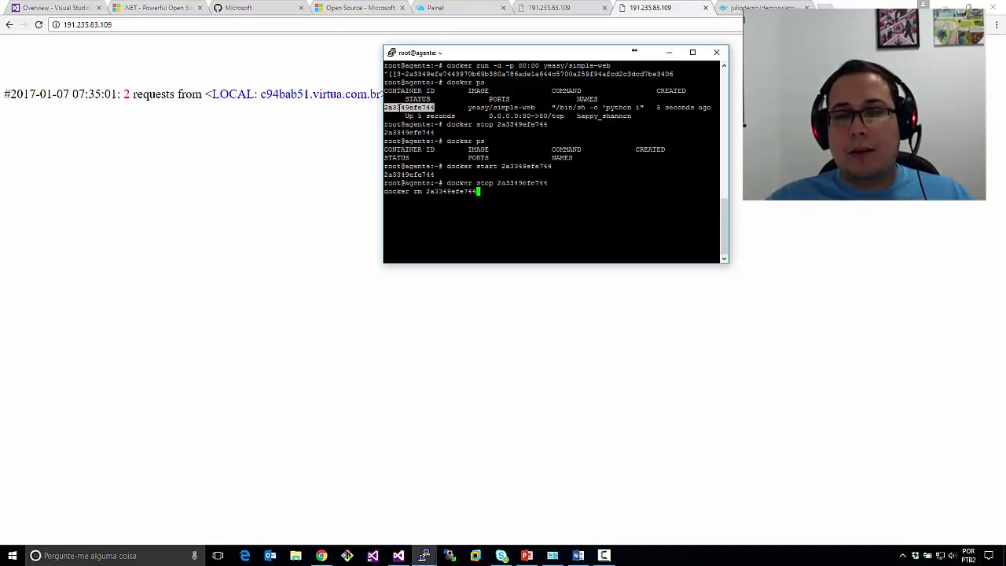
key(Return)
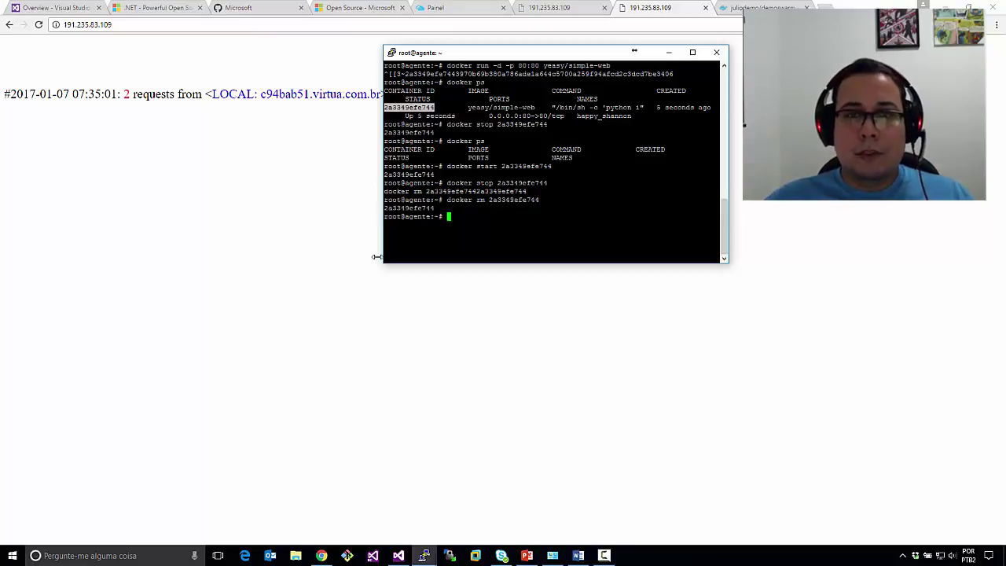
Switch to Chrome and reload 191.235.83.109 to check whether the page still responds.
click(295, 169)
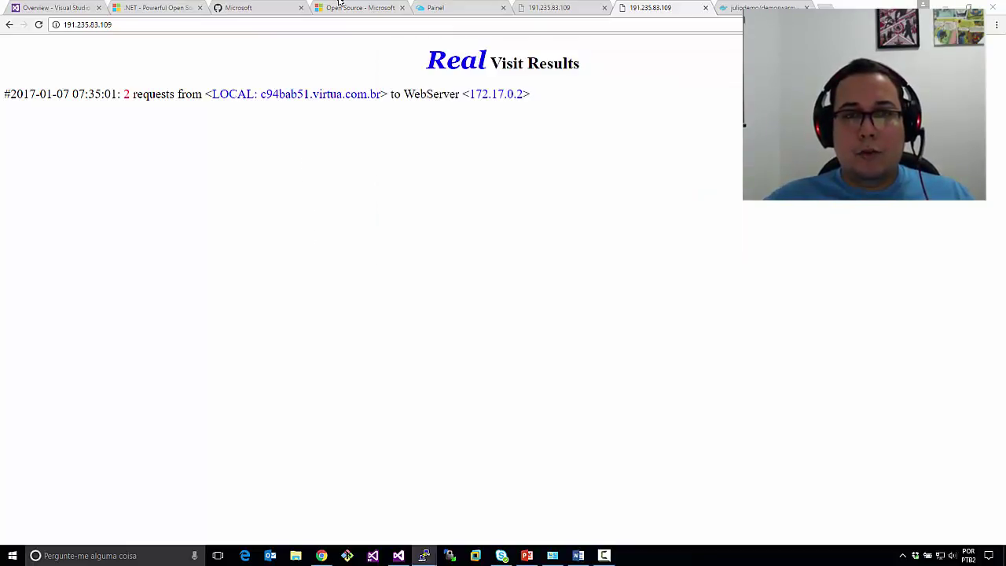
click(318, 24)
key(Return)
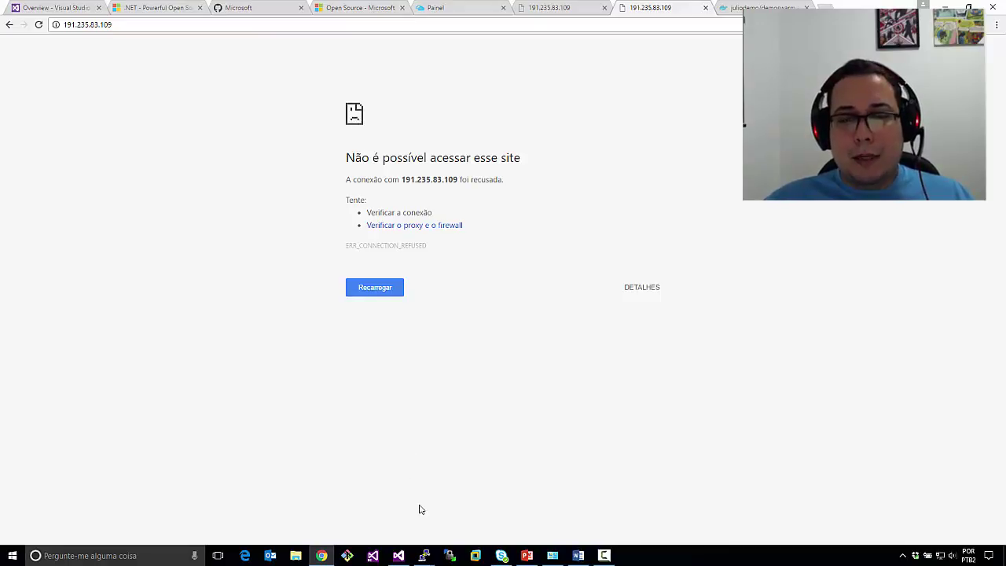
Return to the root@agente PuTTY session and list the local images with docker images.
mouse_move(425, 556)
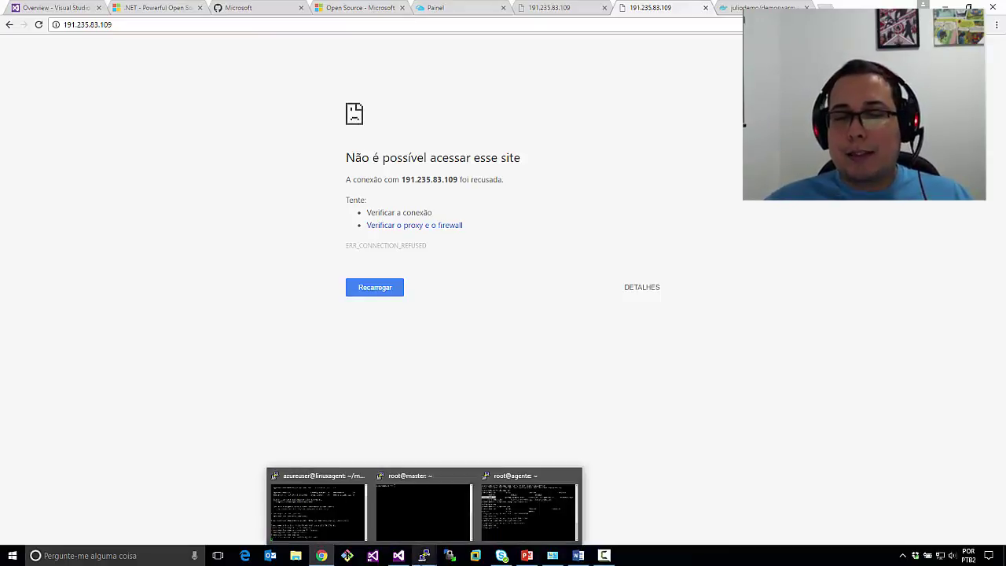
click(513, 530)
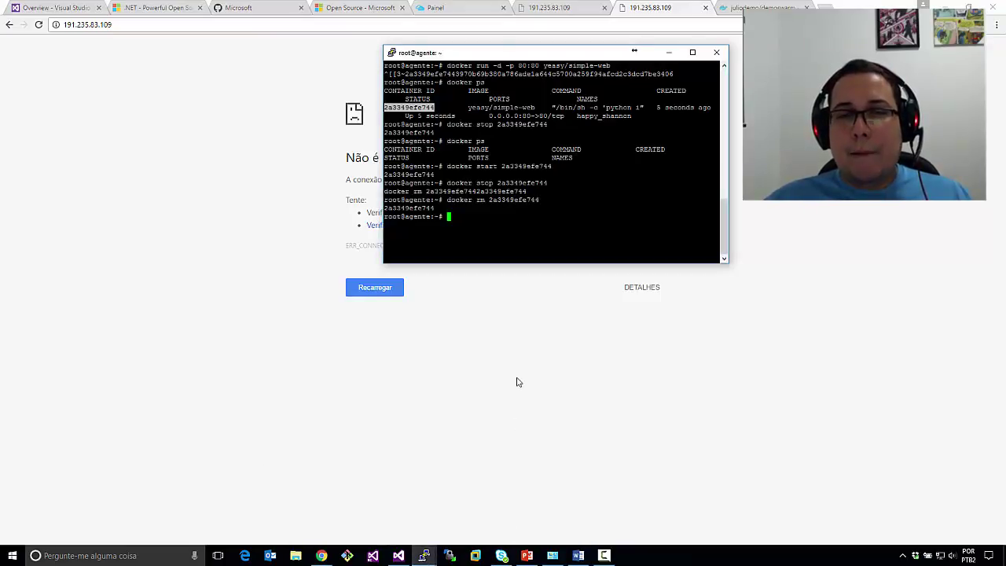
text(do)
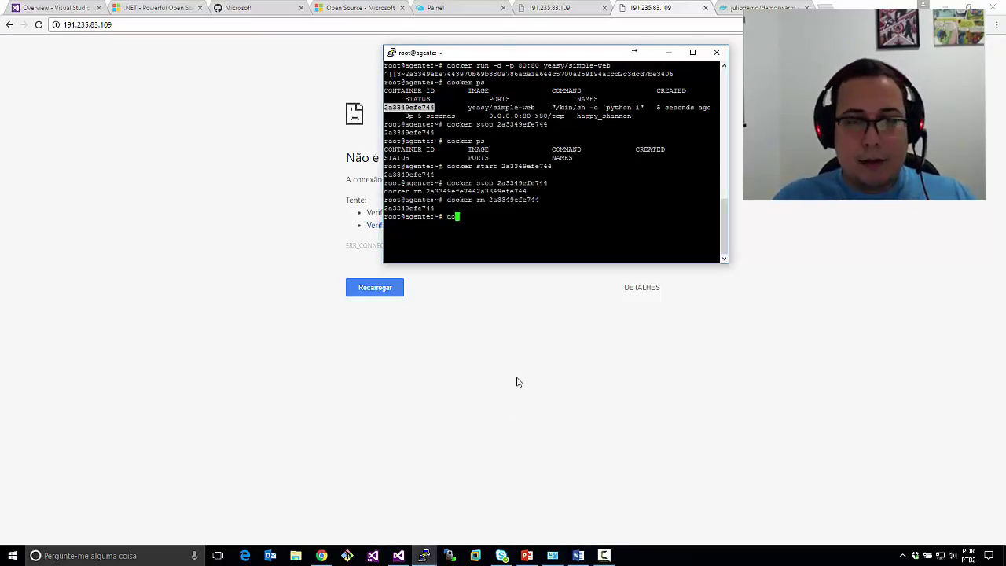
text(cker images)
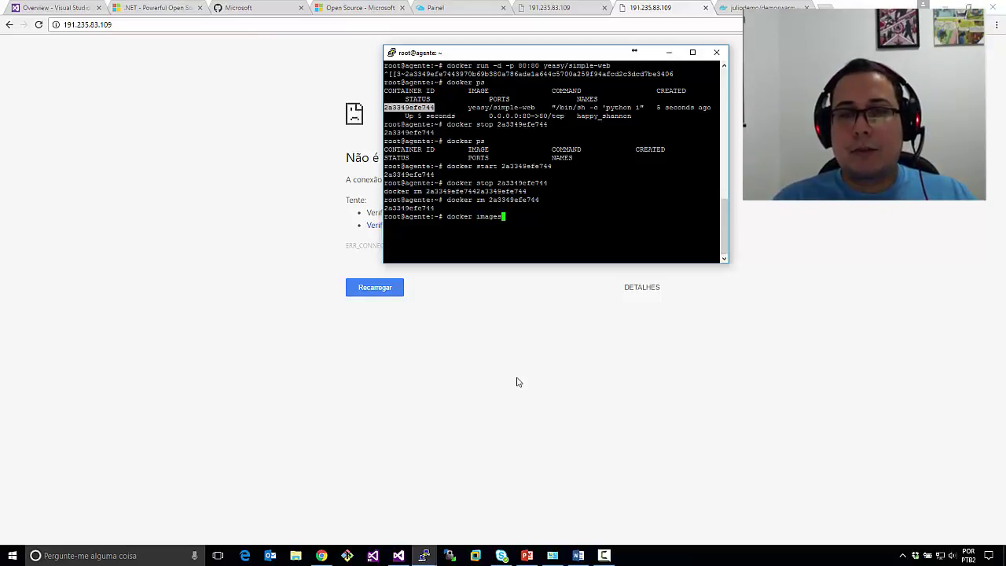
key(Return)
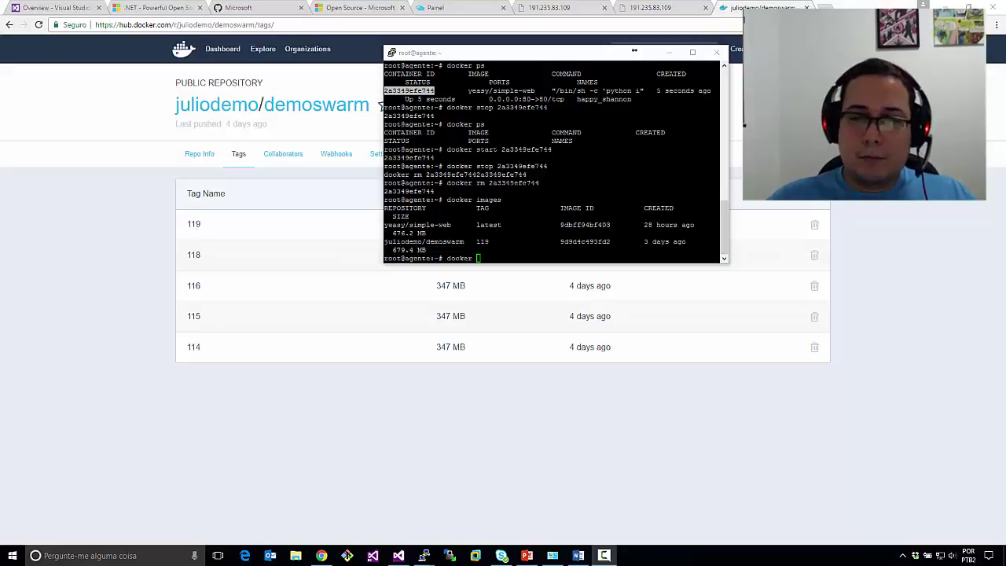
Remove the yeasy/simple-web image with docker rmi in the root@agente session, and list the local images again.
click(634, 51)
text(rmi)
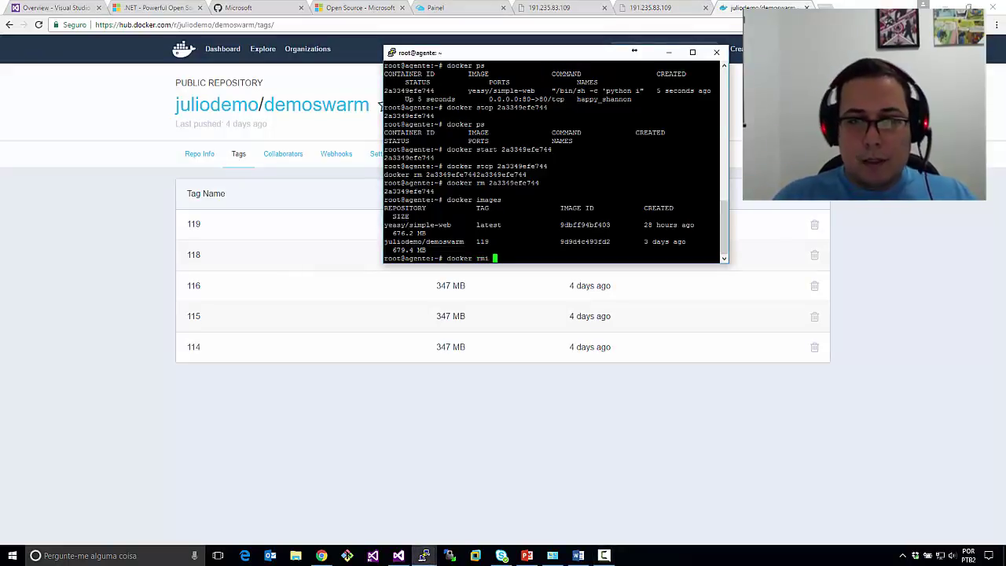
drag(452, 225, 384, 226)
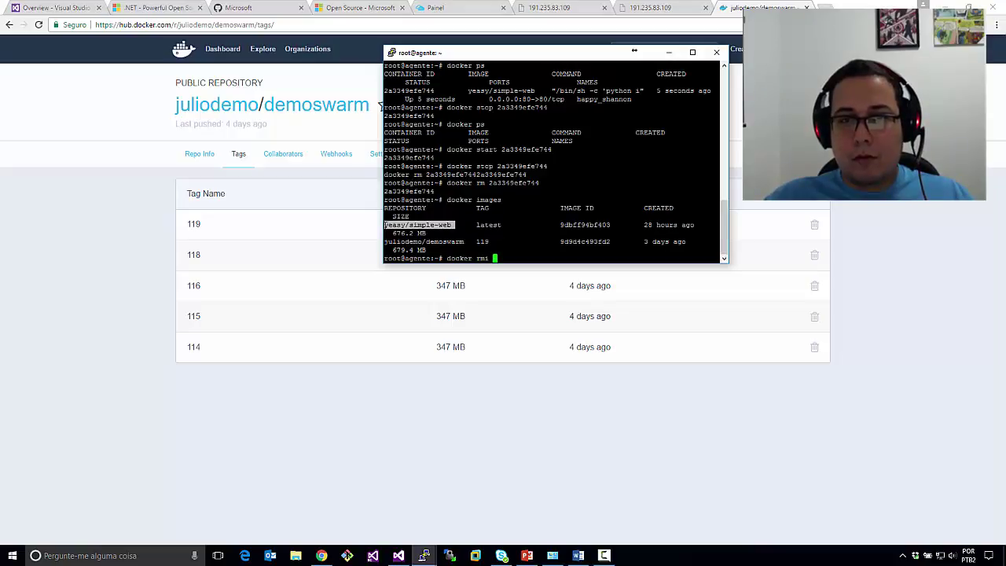
right_click(385, 226)
key(Return)
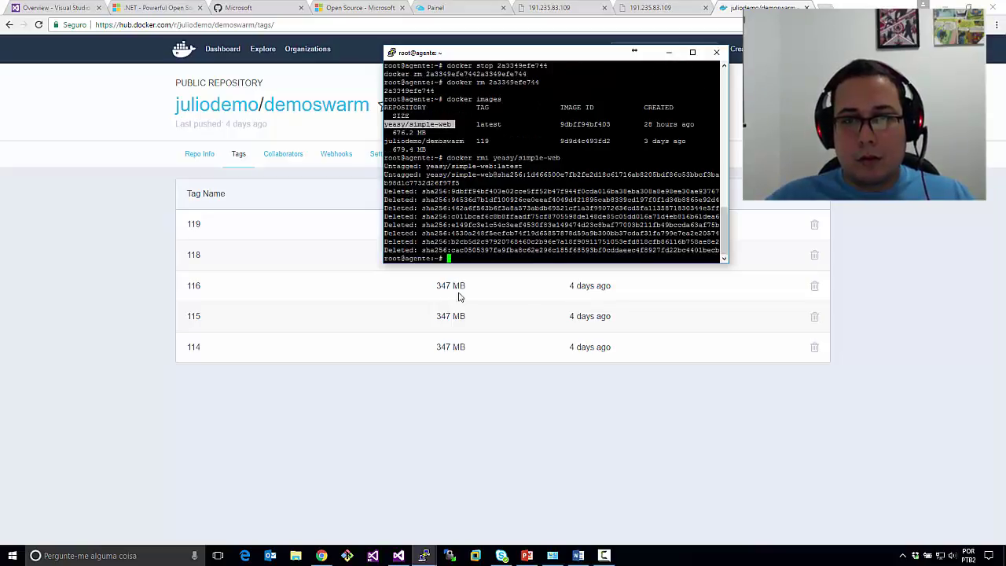
text(docker images)
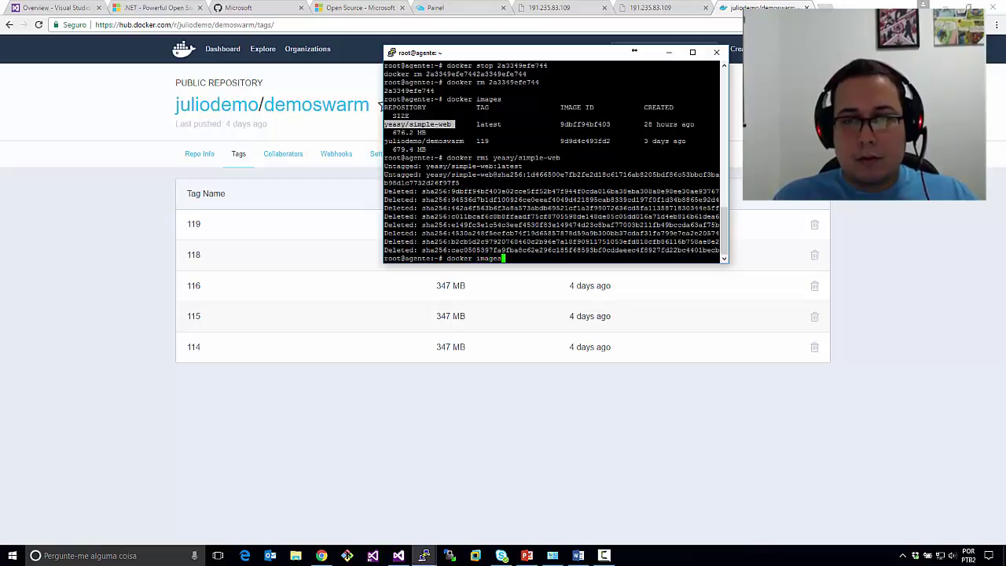
key(Return)
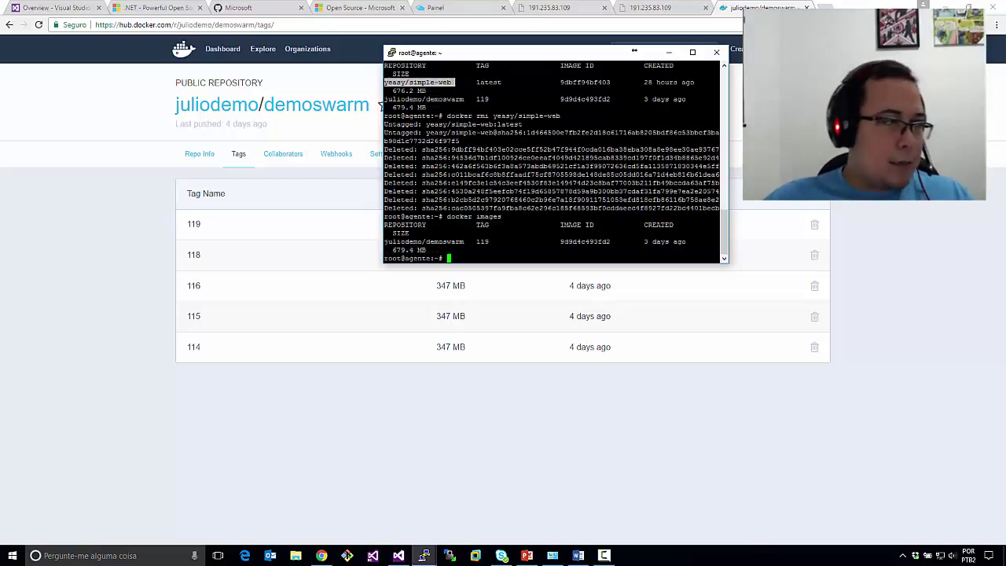
Copy the run command from Word and execute docker run -d -p 80:80 yeasy/simple-web in the root@agente PuTTY session.
key(alt+Tab)
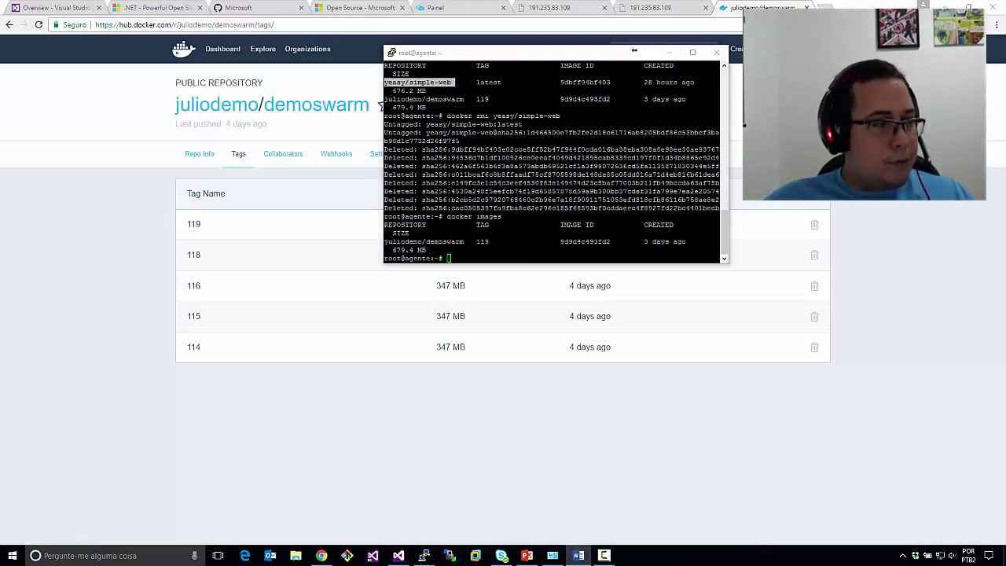
key(ctrl+c)
right_click(519, 253)
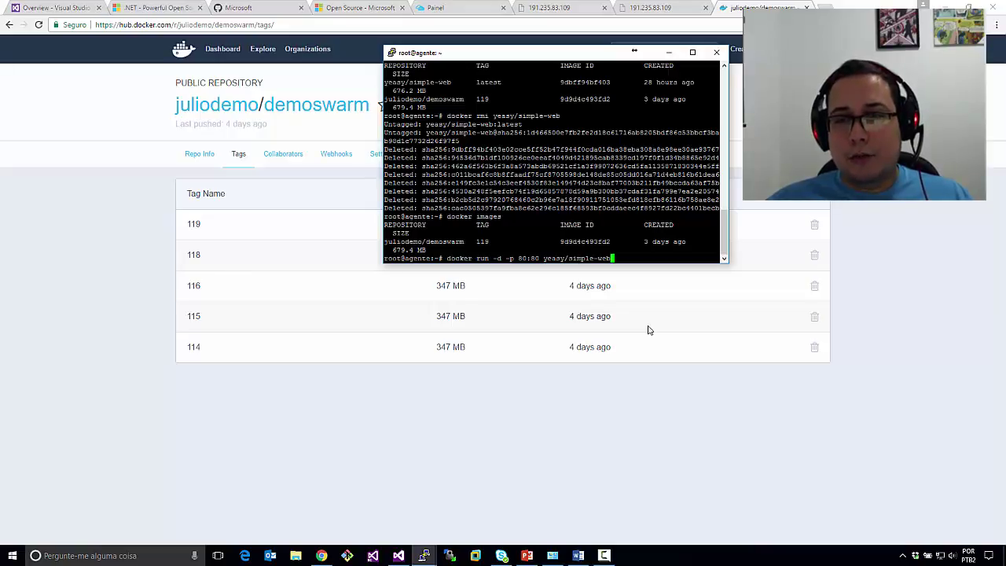
key(Return)
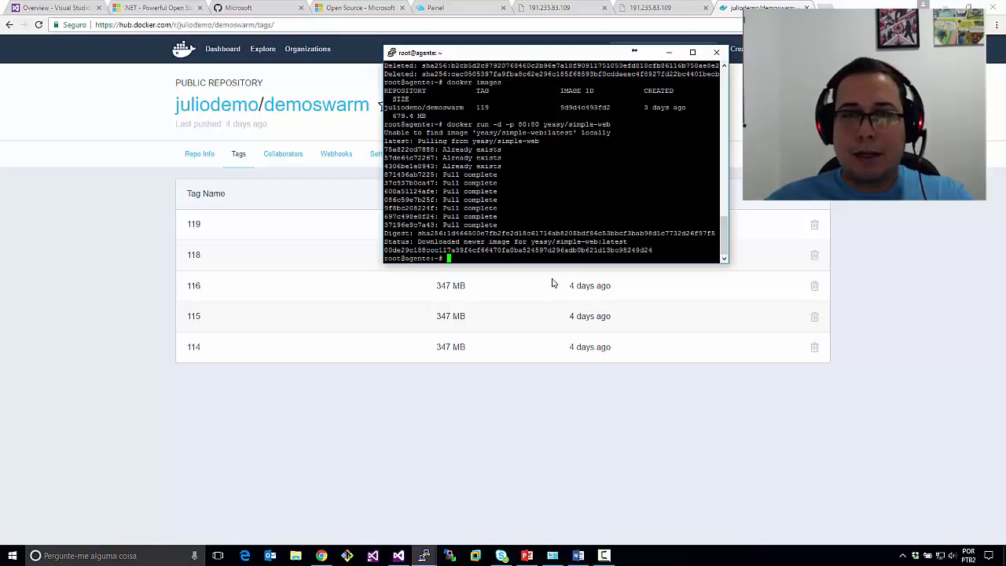
Reload 191.235.83.109 in its Chrome tab to check the newly started container.
click(634, 10)
click(632, 23)
key(Return)
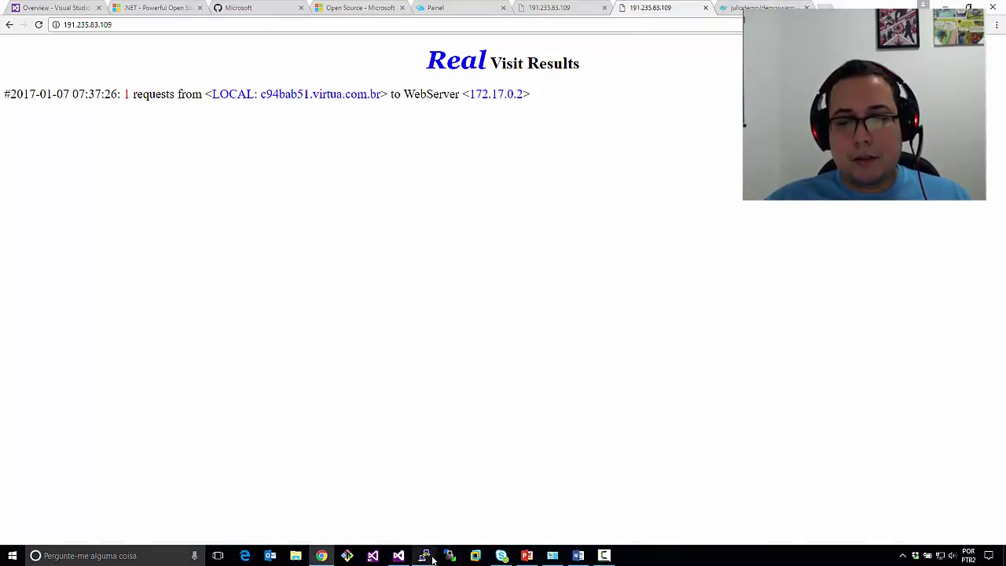
Return to the root@agente PuTTY session and try to start a second container with docker run -d -p 80:80 yeasy/simple-web.
mouse_move(433, 560)
click(465, 520)
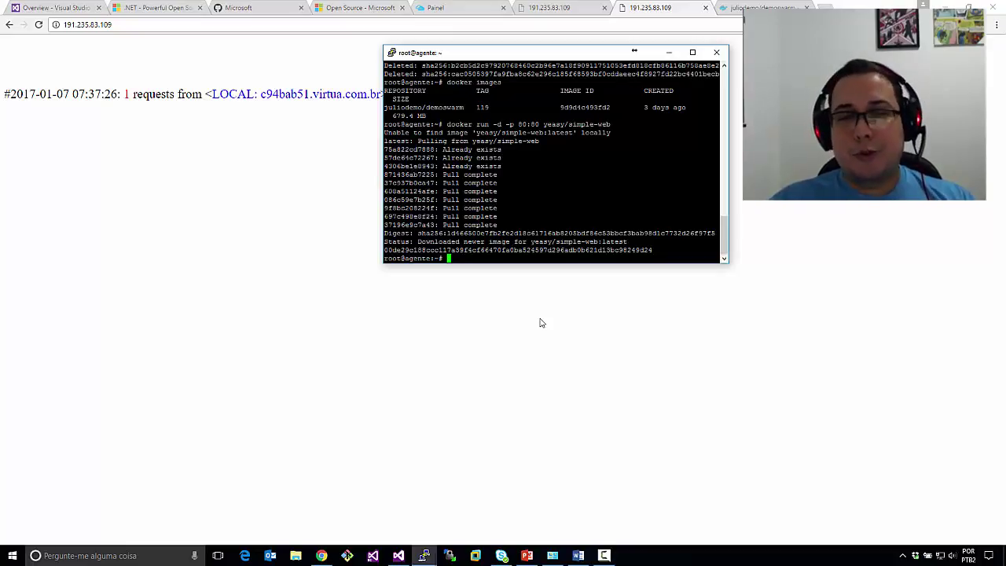
key(Up)
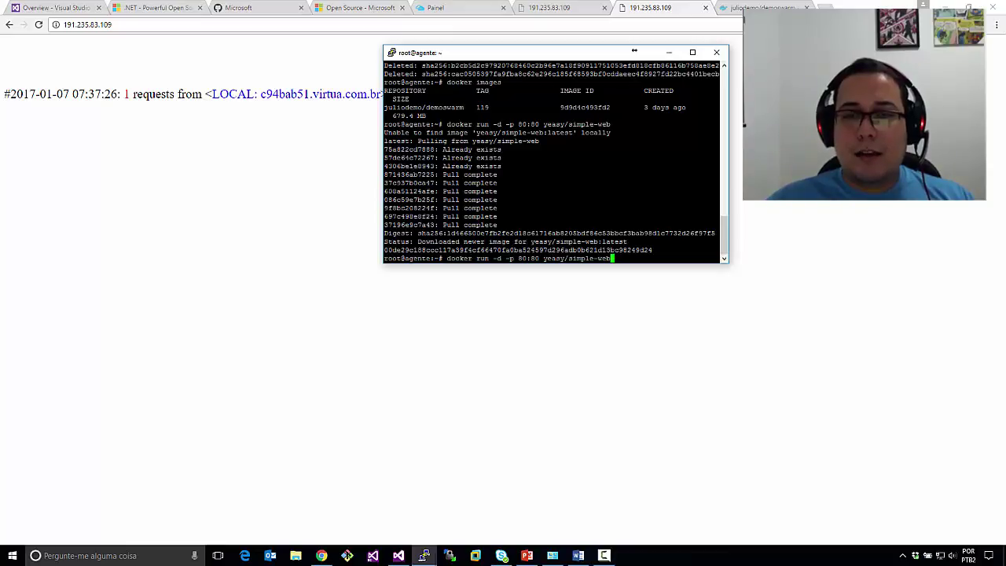
key(Return)
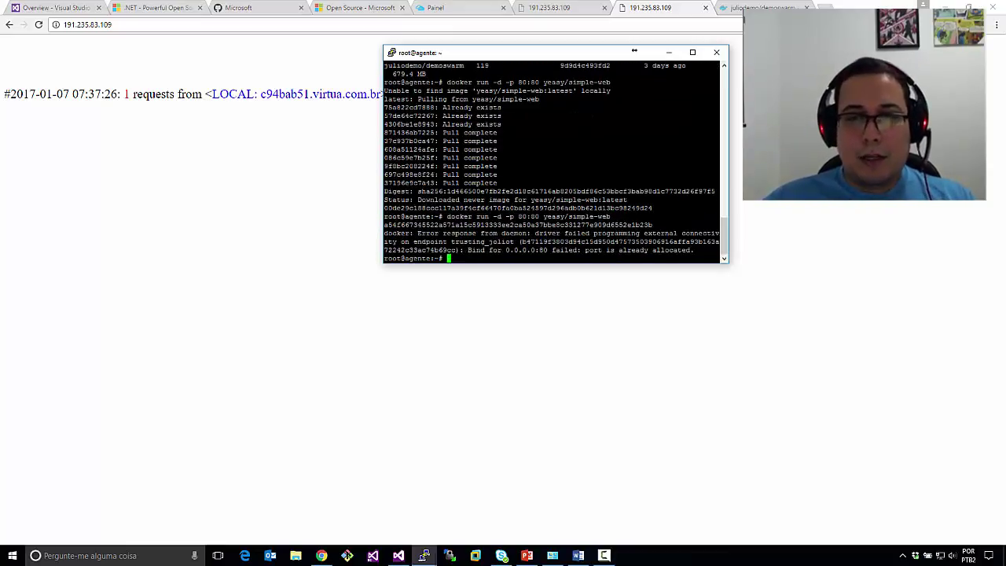
Clear the terminal and try docker run -d -p 80:80 yeasy/simple-web once more.
text(clear)
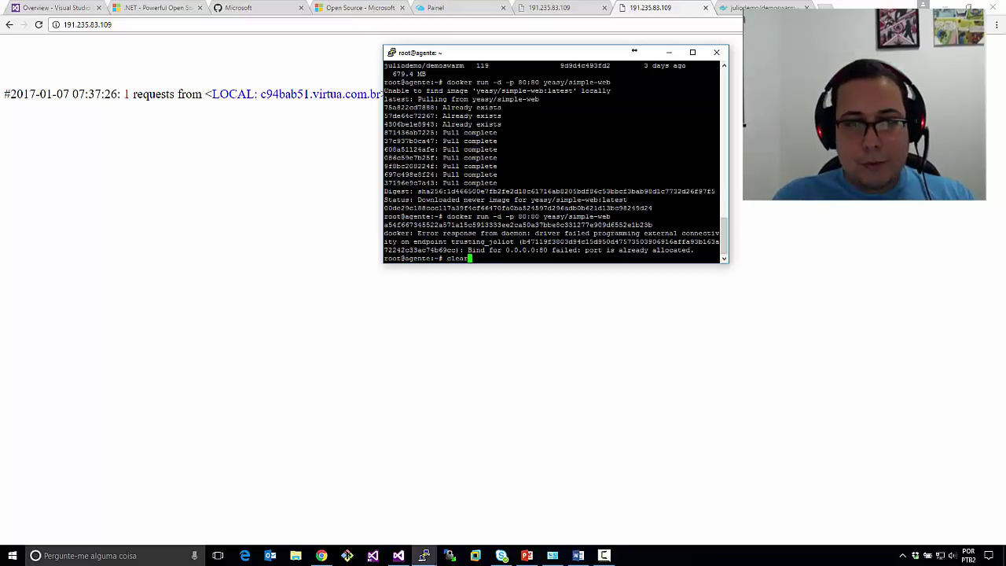
key(Return)
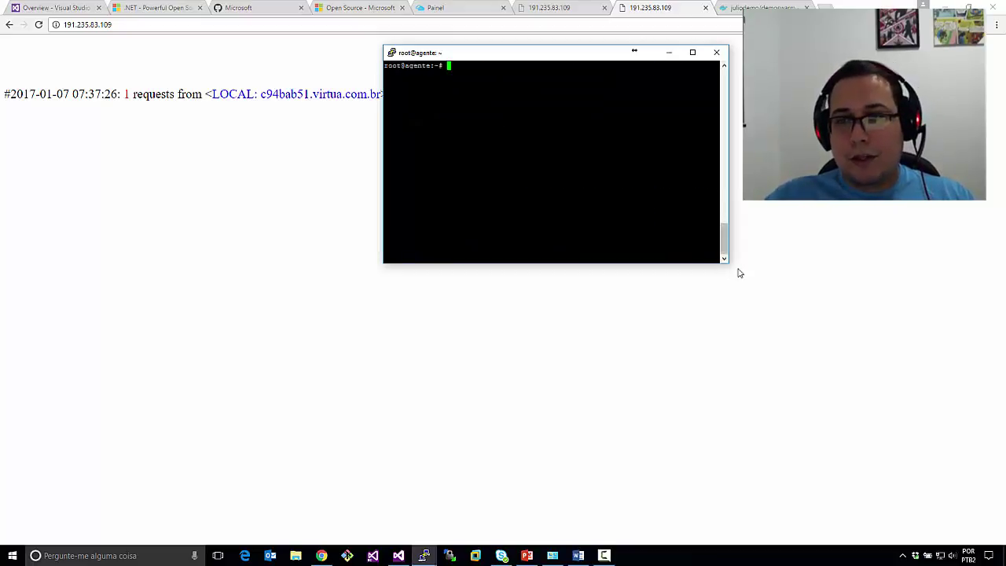
key(Up)
key(Up)
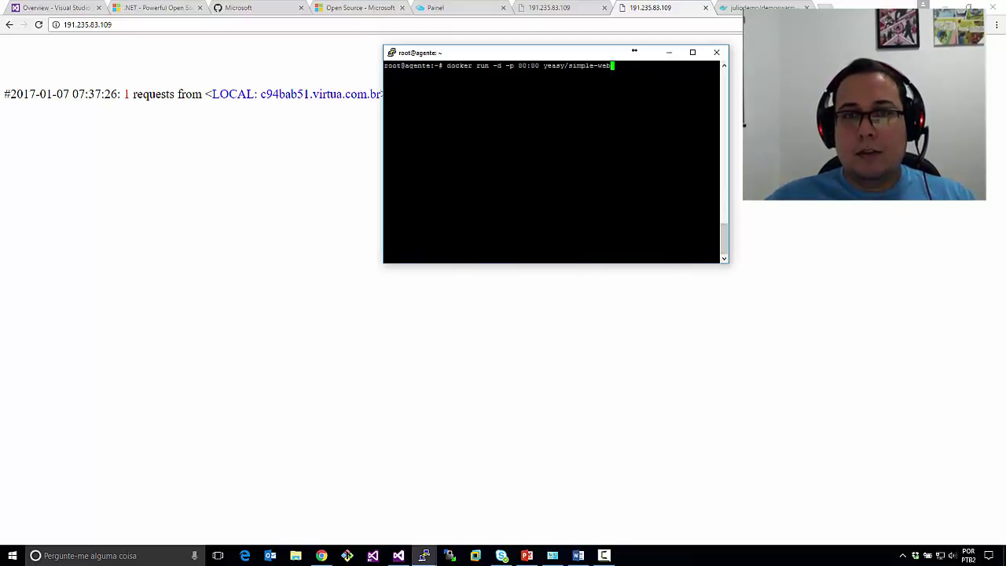
key(Return)
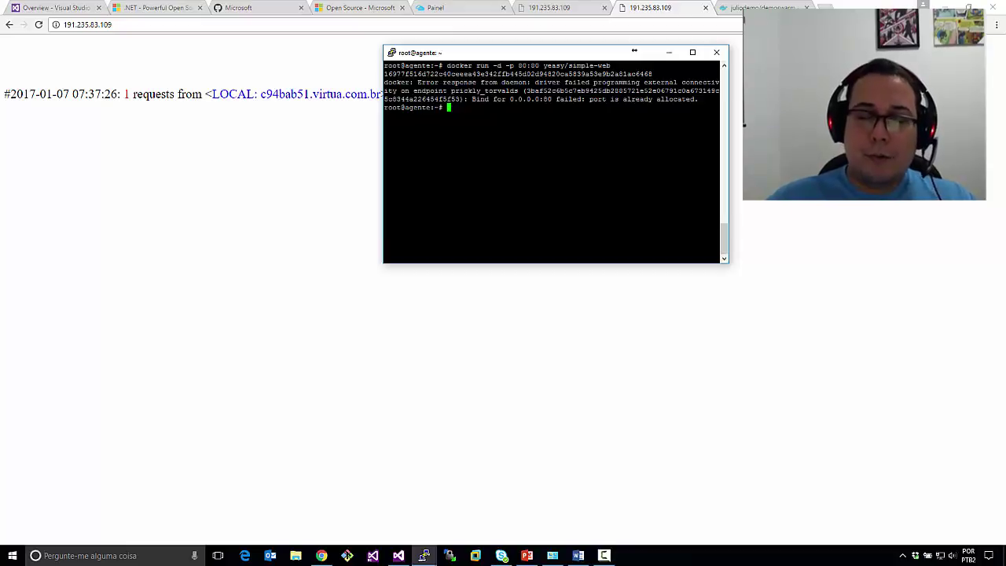
List the running containers with docker ps and stop container 00de29c188cc with docker stop.
text(docker p)
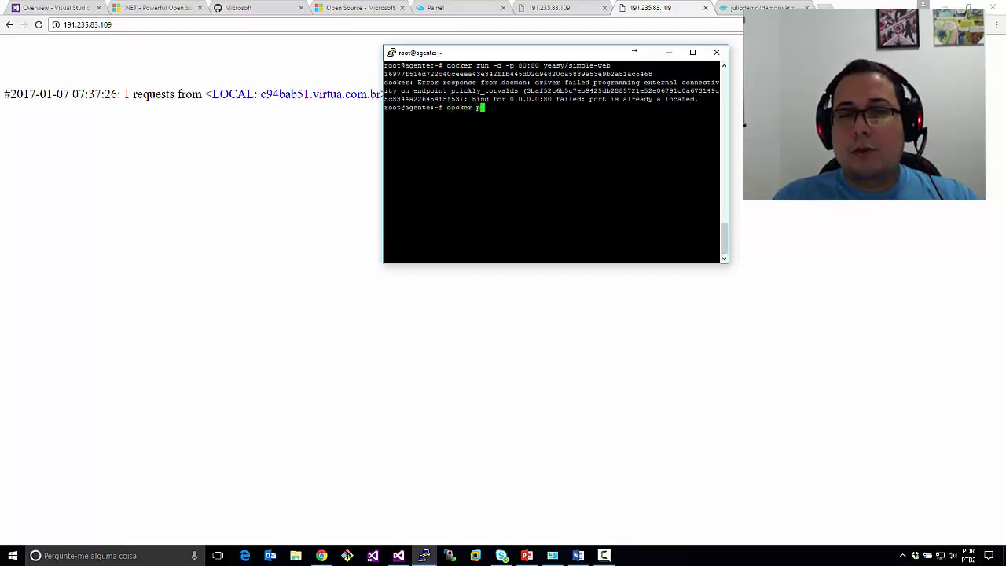
text(s)
key(Return)
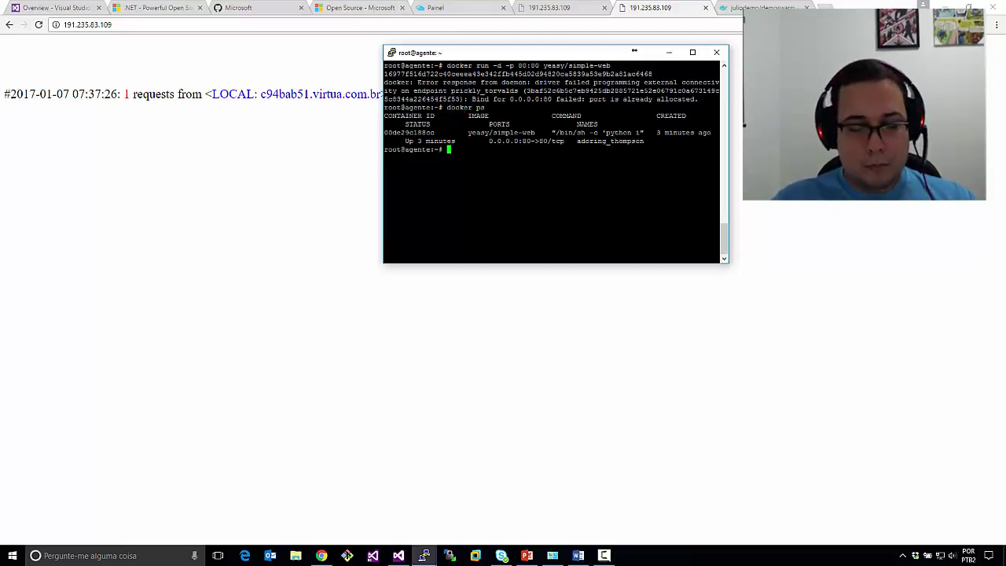
text(docker stop)
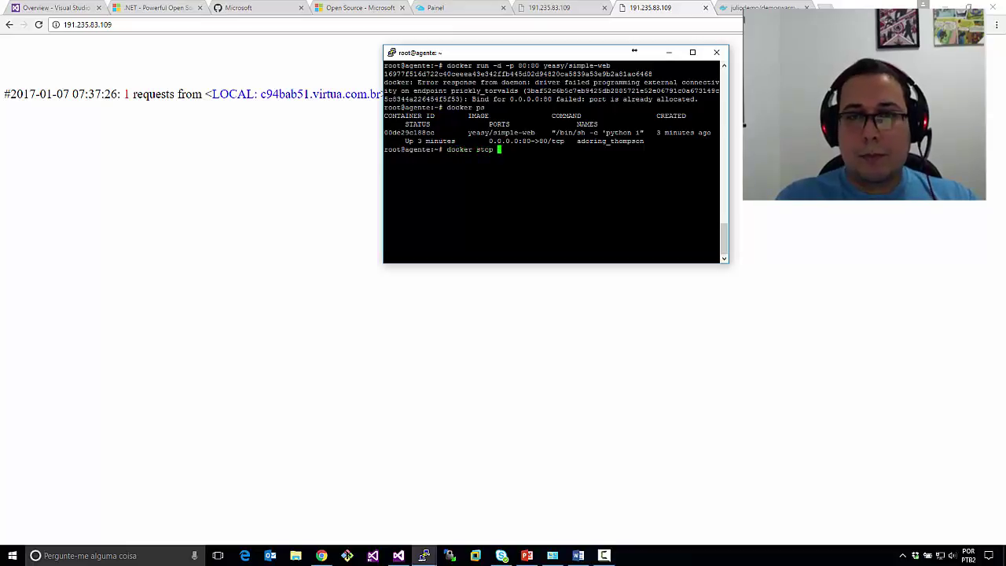
double_click(409, 132)
right_click(430, 133)
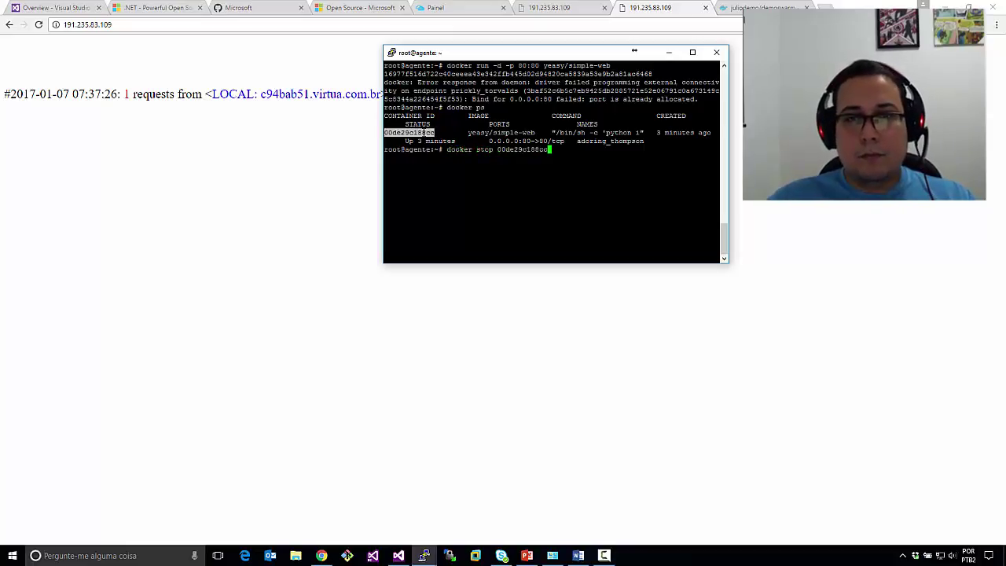
key(Return)
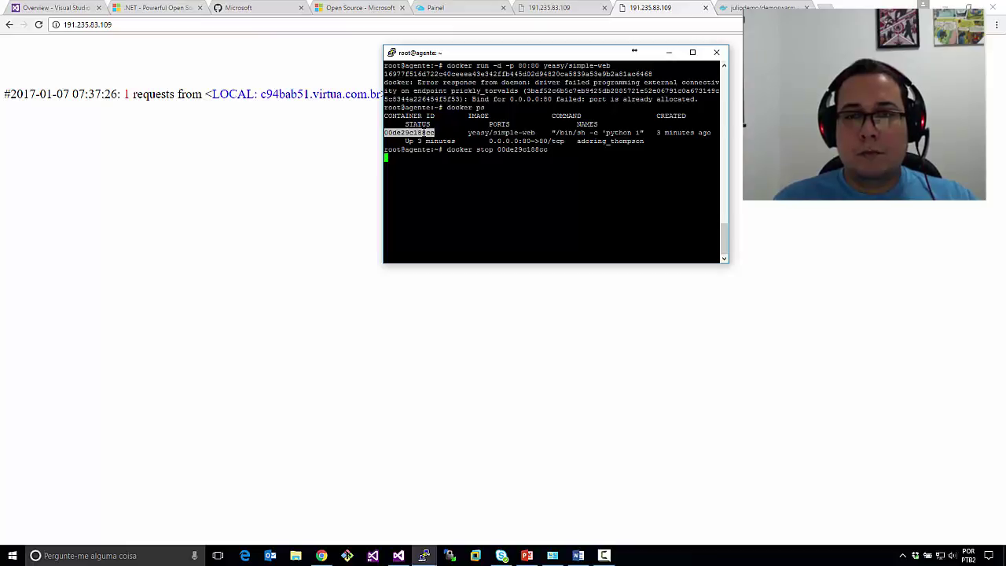
Remove the stopped container 00de29c188cc with docker rm and list all containers with docker ps -a.
text(docker )
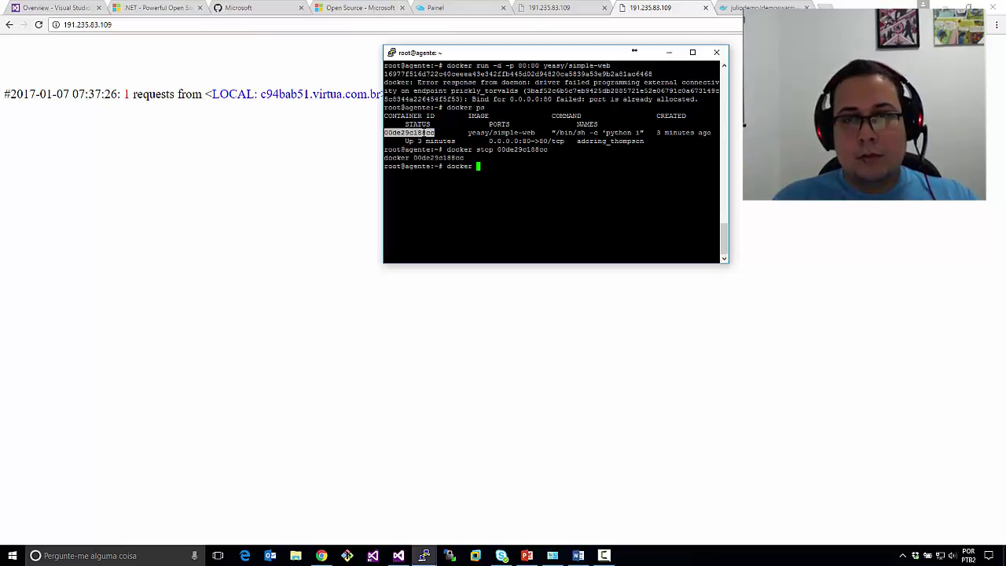
text(rm)
text(00de29c188cc)
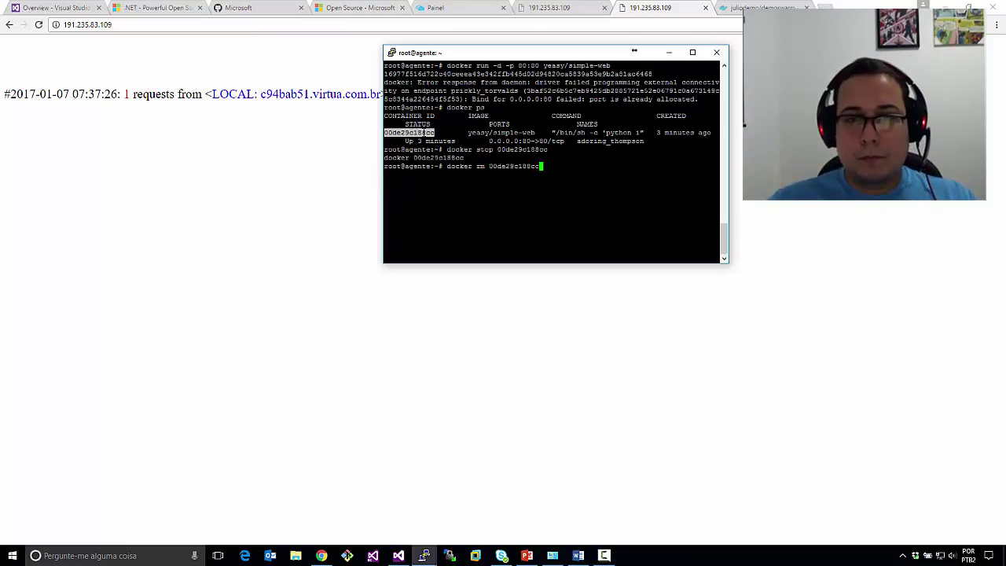
key(Return)
text(docker ps -a)
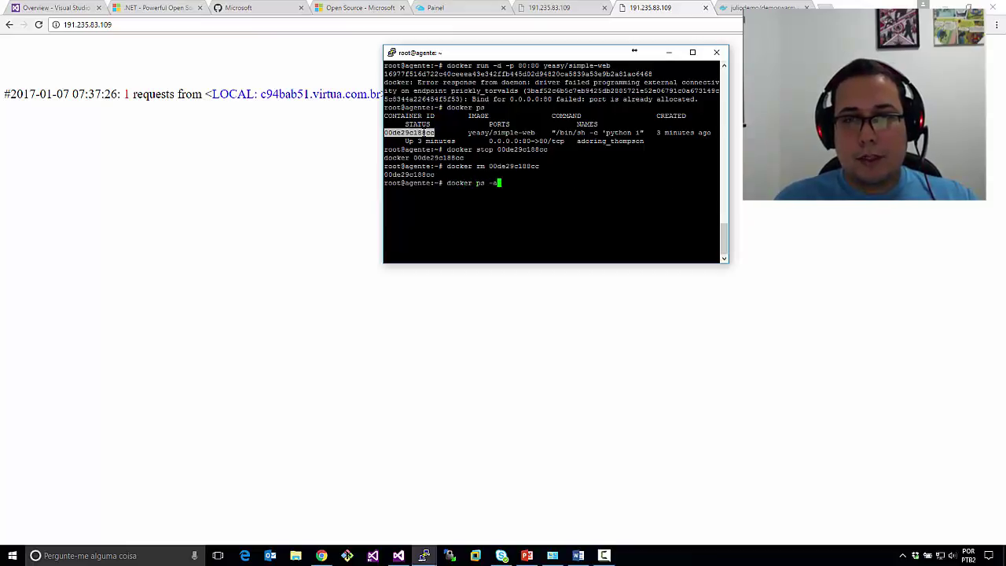
key(Return)
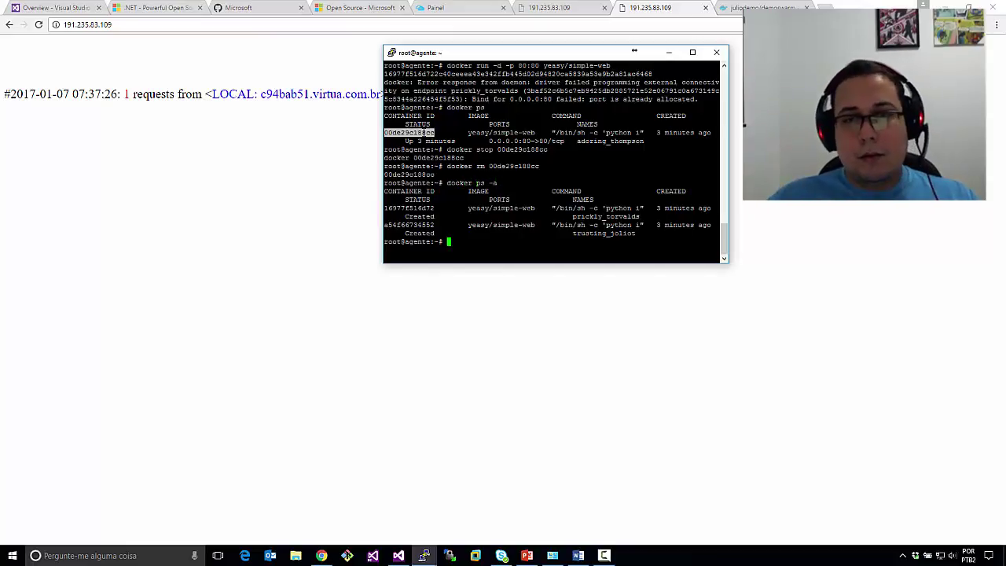
Remove the two leftover containers 16977f516d72 and a54f66734552 with a single docker rm command.
key(Up)
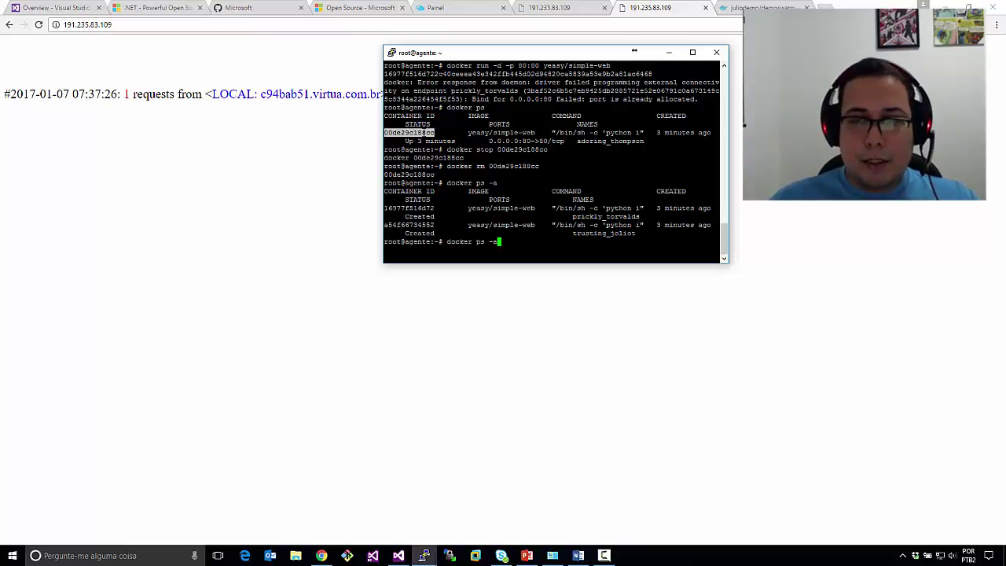
key(Up)
key(BackSpace)
key(BackSpace)
key(BackSpace)
key(BackSpace)
key(BackSpace)
key(BackSpace)
key(BackSpace)
key(BackSpace)
key(BackSpace)
key(BackSpace)
key(BackSpace)
key(BackSpace)
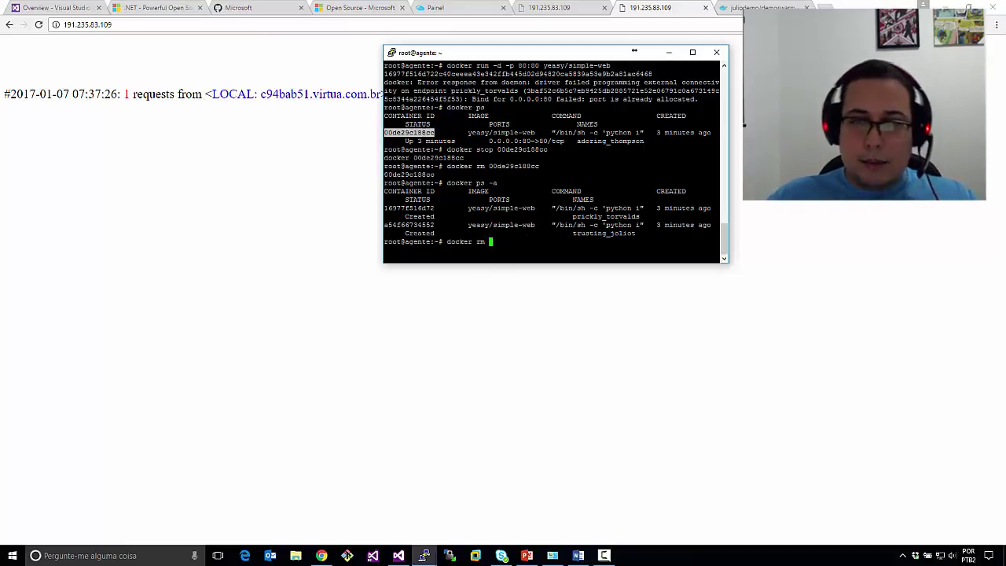
double_click(409, 208)
right_click(409, 207)
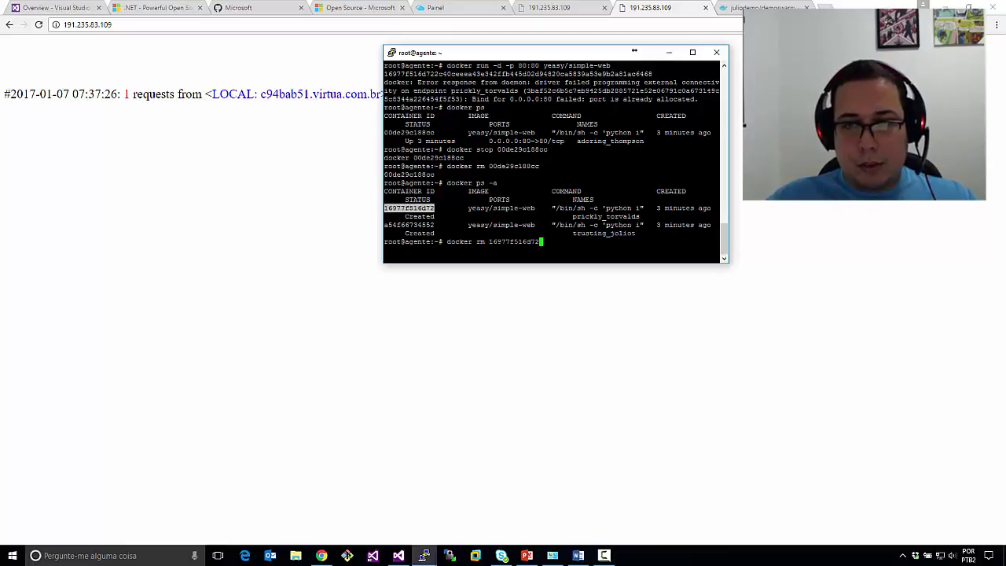
double_click(415, 225)
right_click(415, 225)
key(Return)
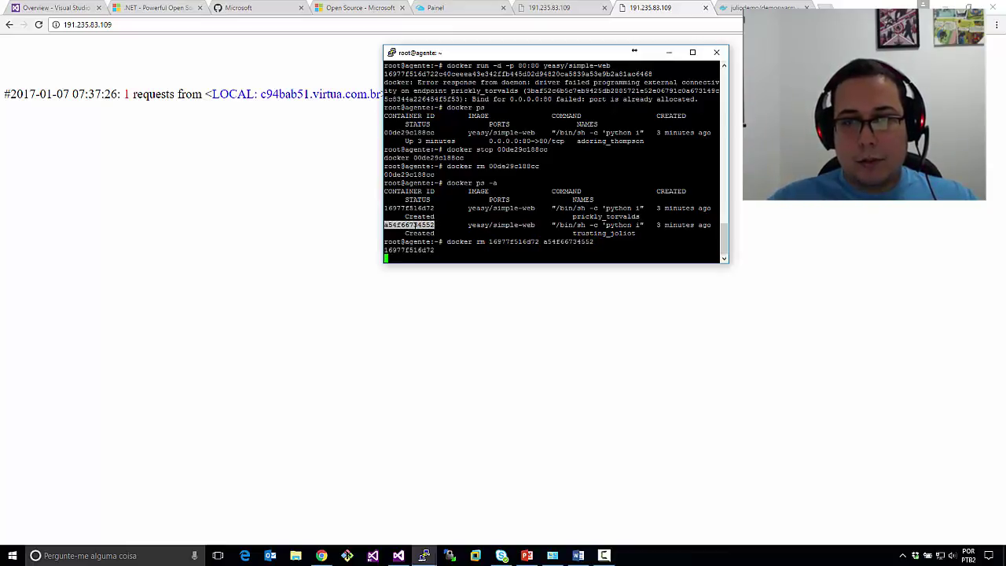
List all containers again with docker ps -a and clear the terminal.
text(dock)
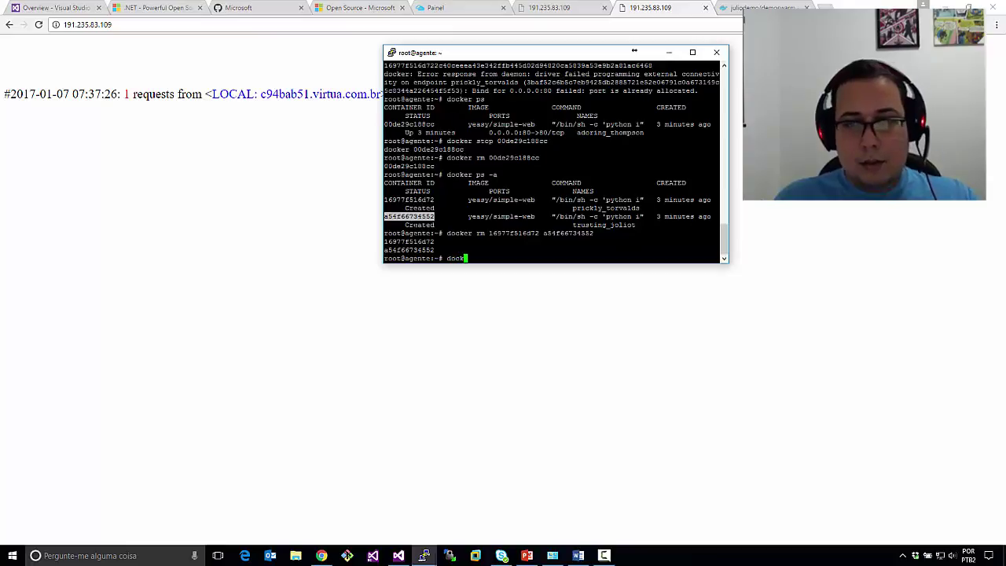
text(er ps -a)
key(Return)
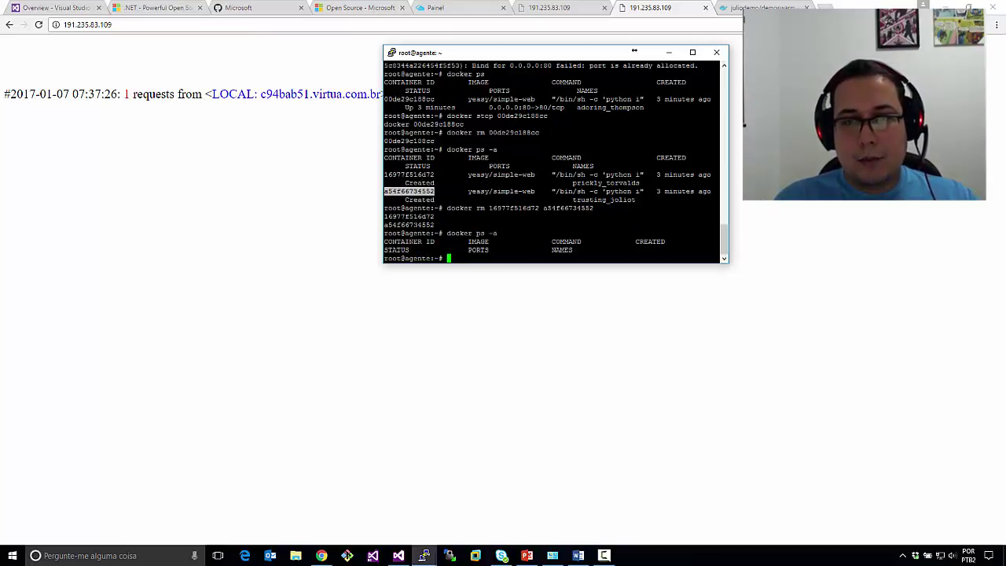
text(clear)
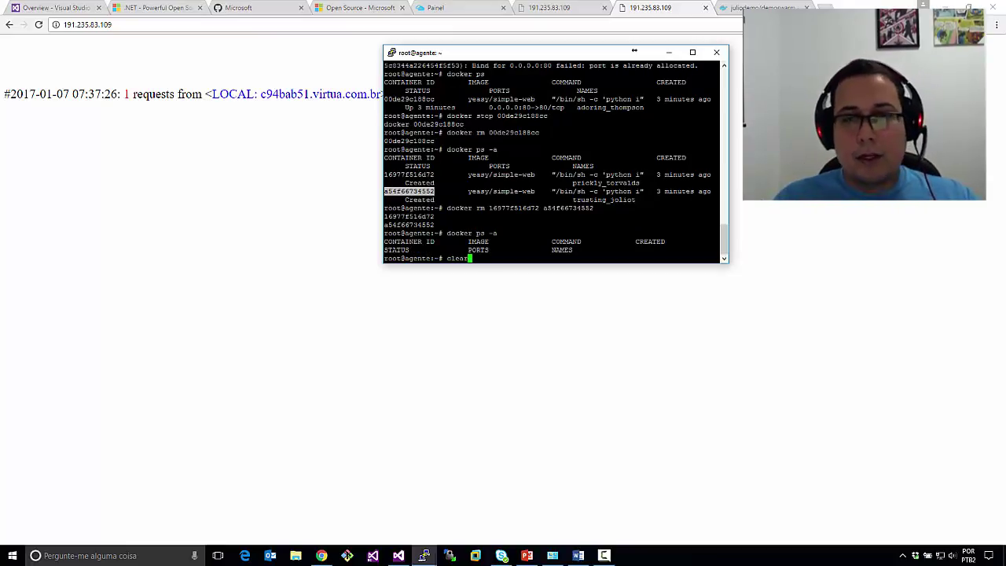
key(Return)
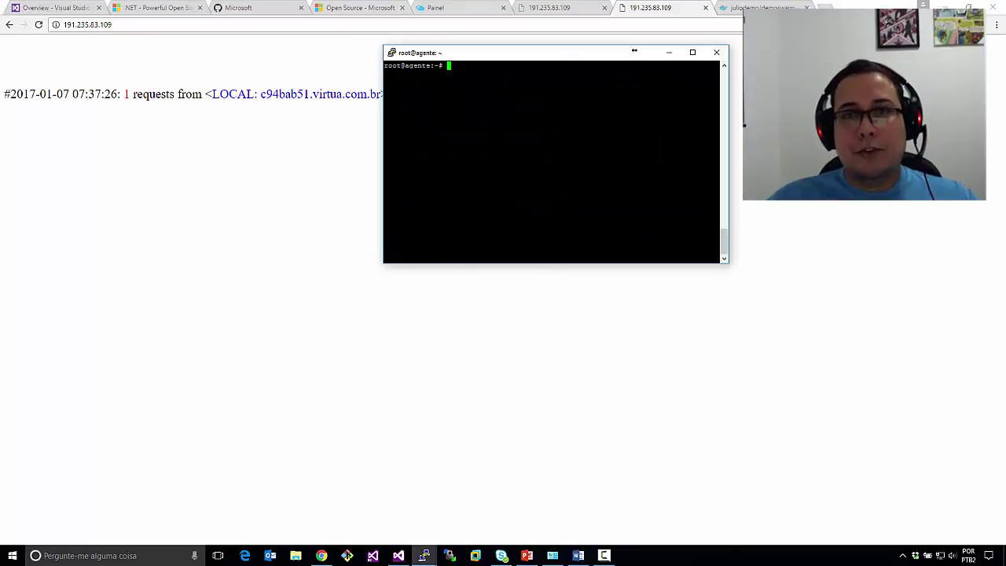
Move the terminal out of the way and test-run VideoSample01 from Visual Studio with IIS Express, ending the debugging session.
drag(557, 54, 0, 63)
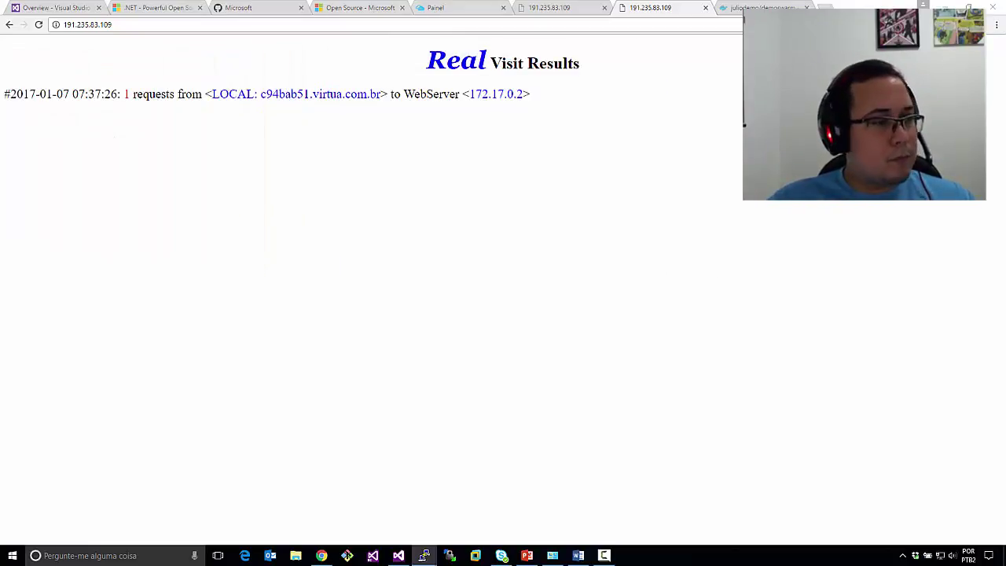
click(398, 556)
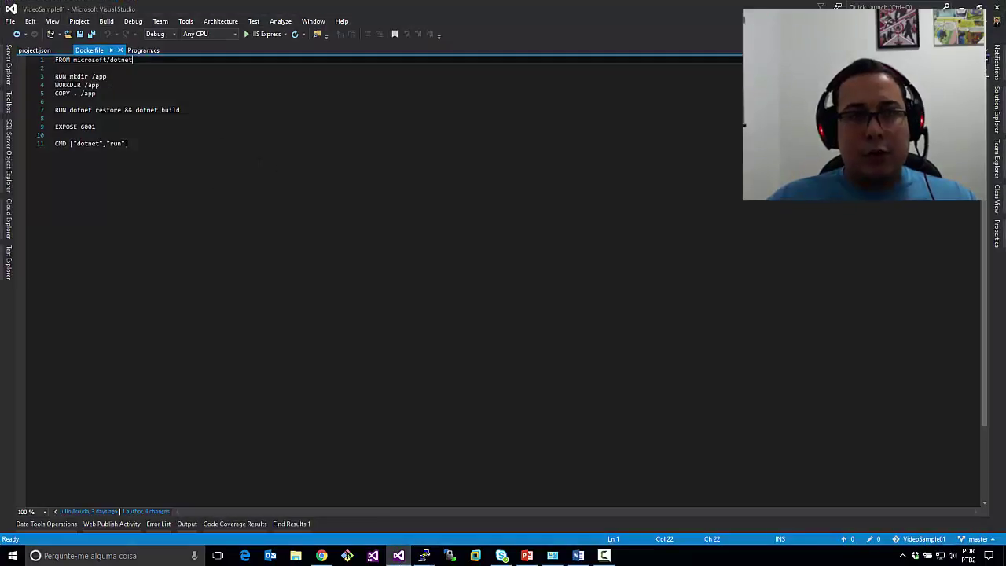
click(260, 34)
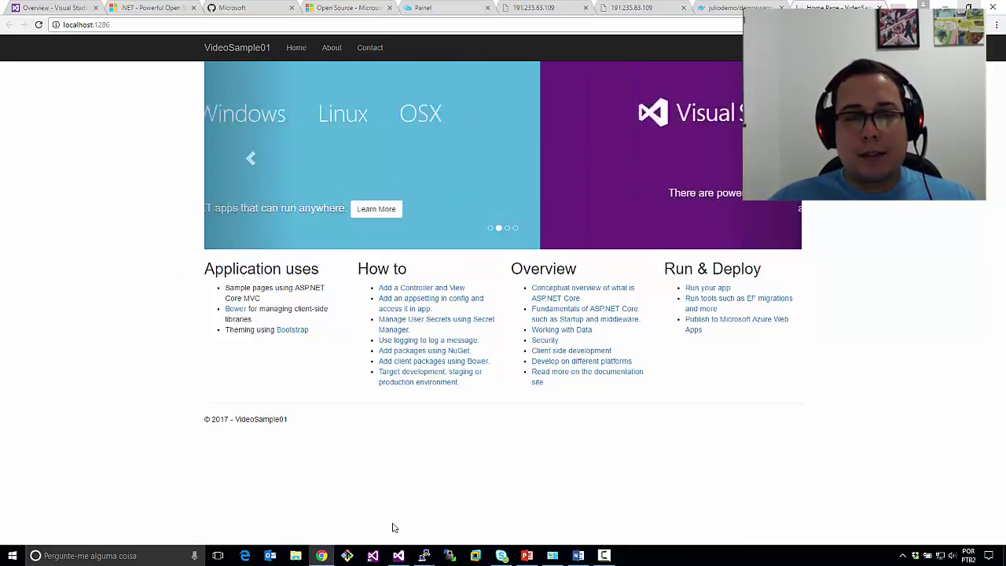
click(398, 556)
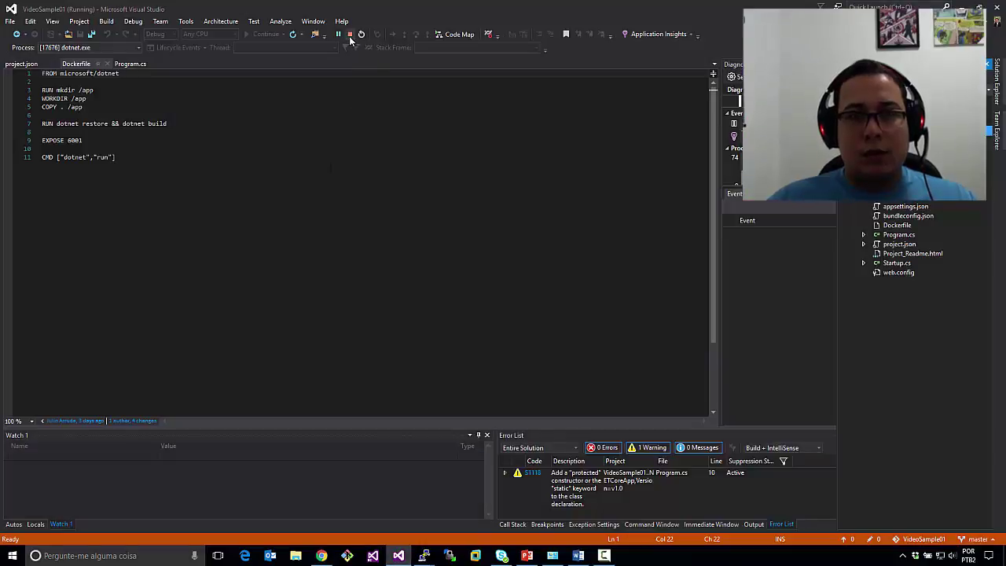
click(350, 34)
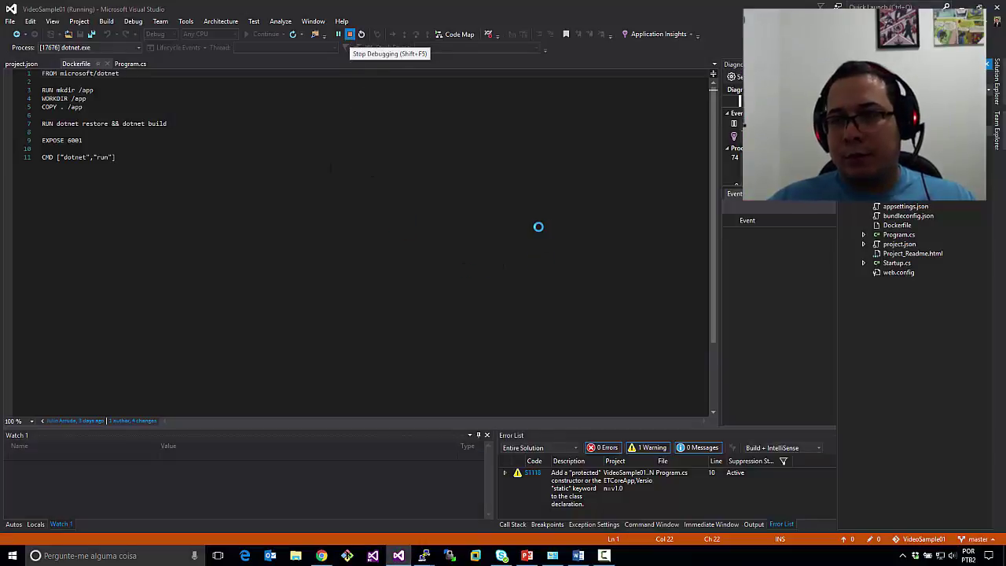
Examine the Dockerfile's base image microsoft/dotnet and the lines that create, enter and fill the /app directory.
drag(132, 144, 55, 60)
click(141, 76)
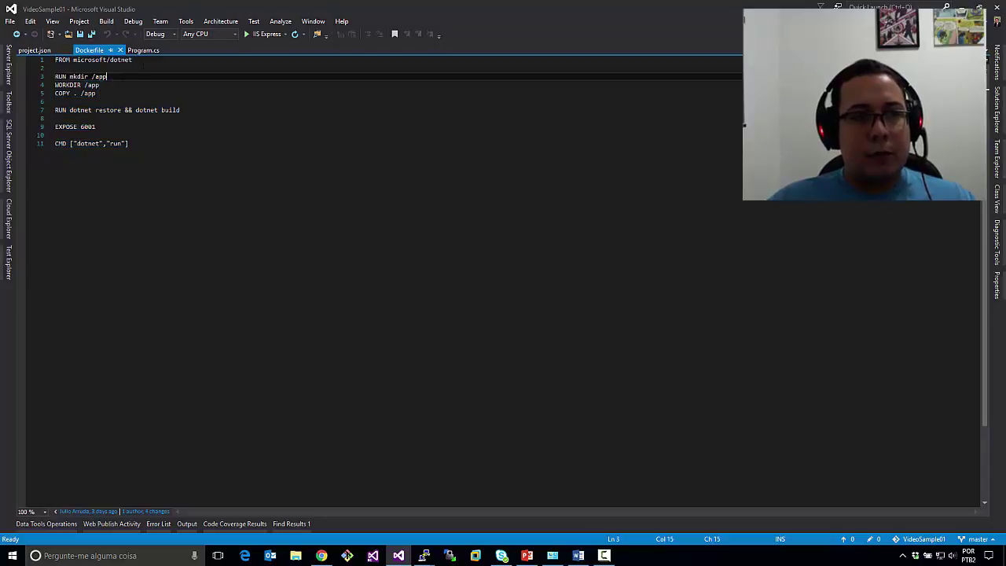
click(85, 59)
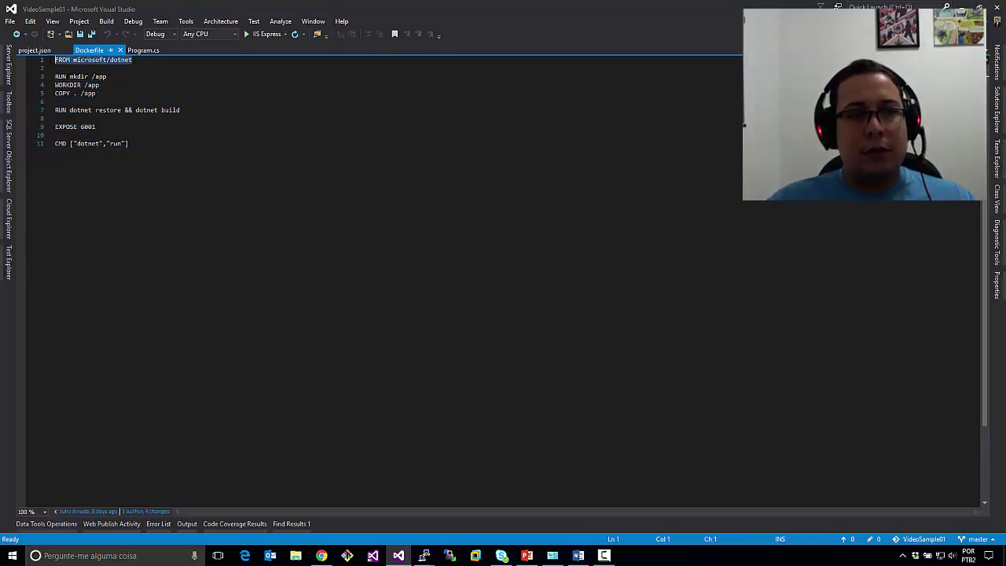
key(Down)
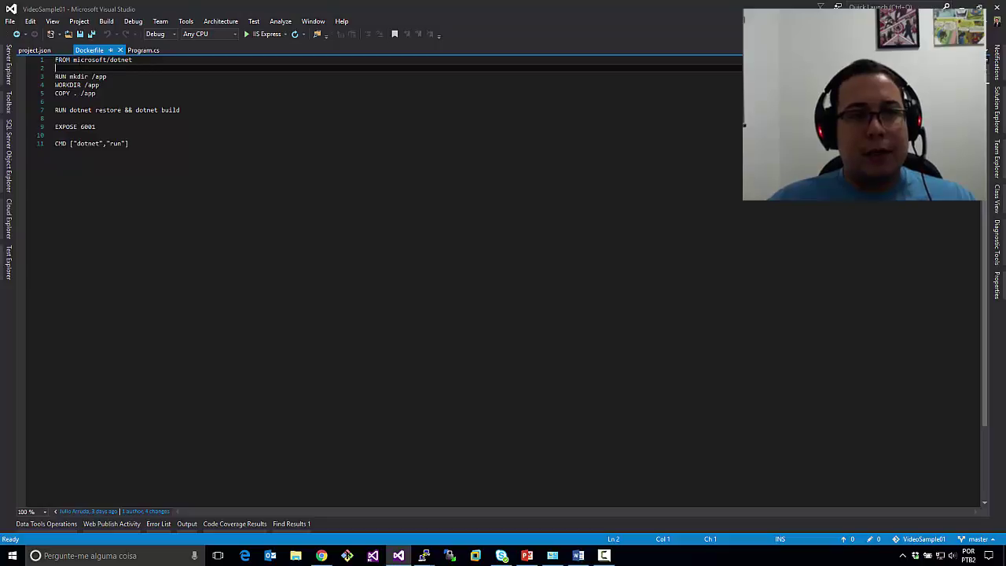
drag(74, 60, 133, 61)
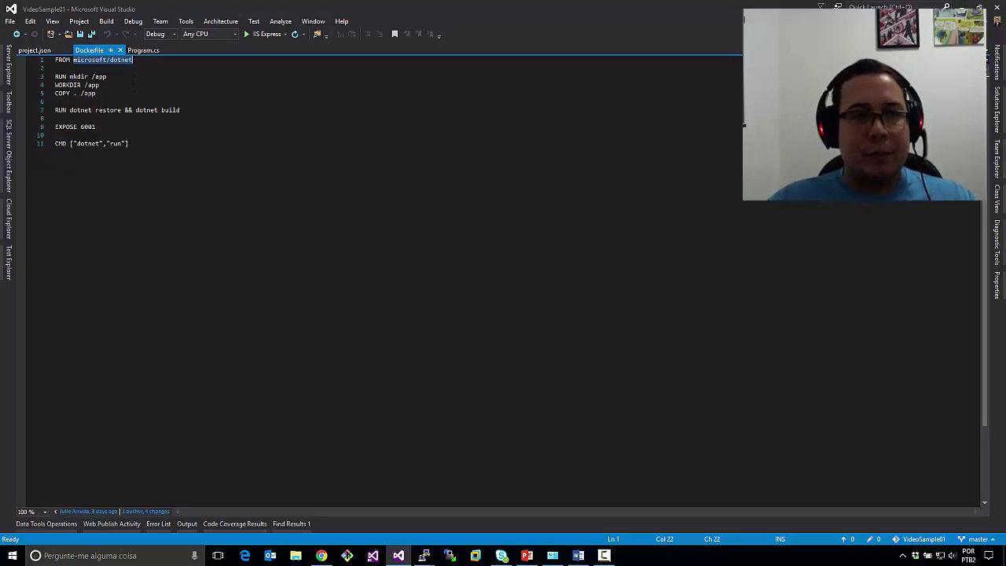
drag(100, 94, 55, 76)
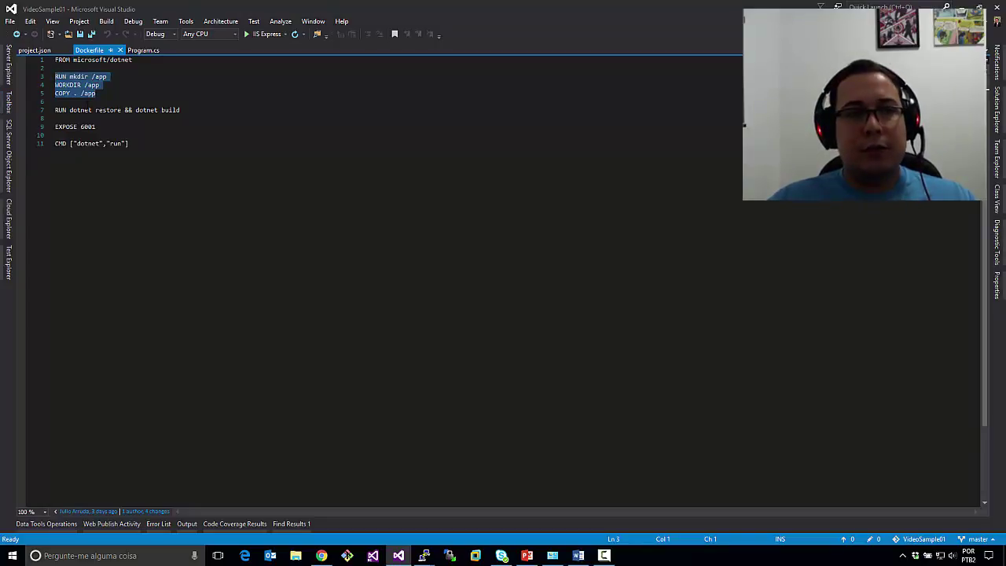
click(96, 93)
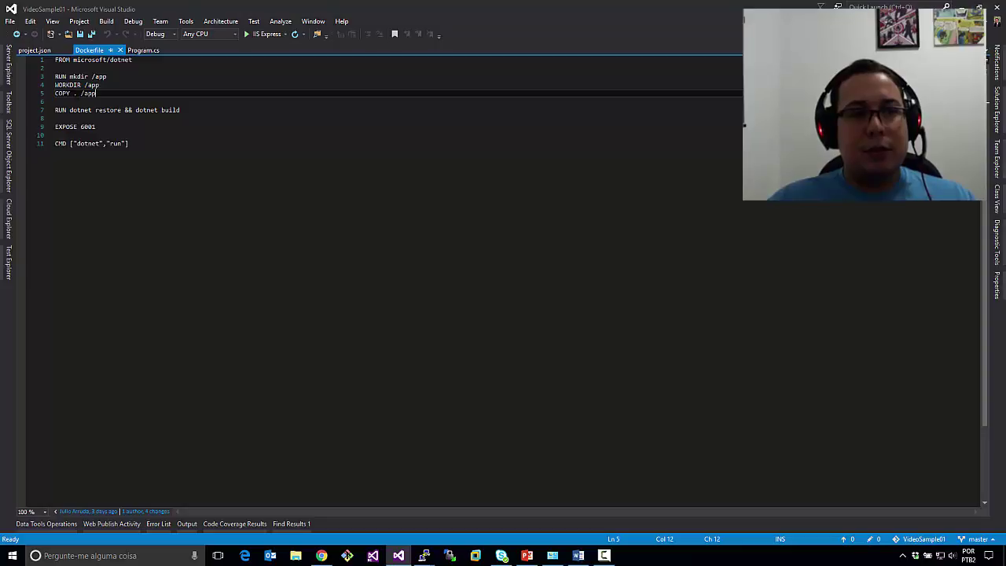
Examine the Dockerfile's dotnet restore and build line, its EXPOSE 6001 instruction and its dotnet run command.
drag(182, 111, 69, 111)
click(184, 114)
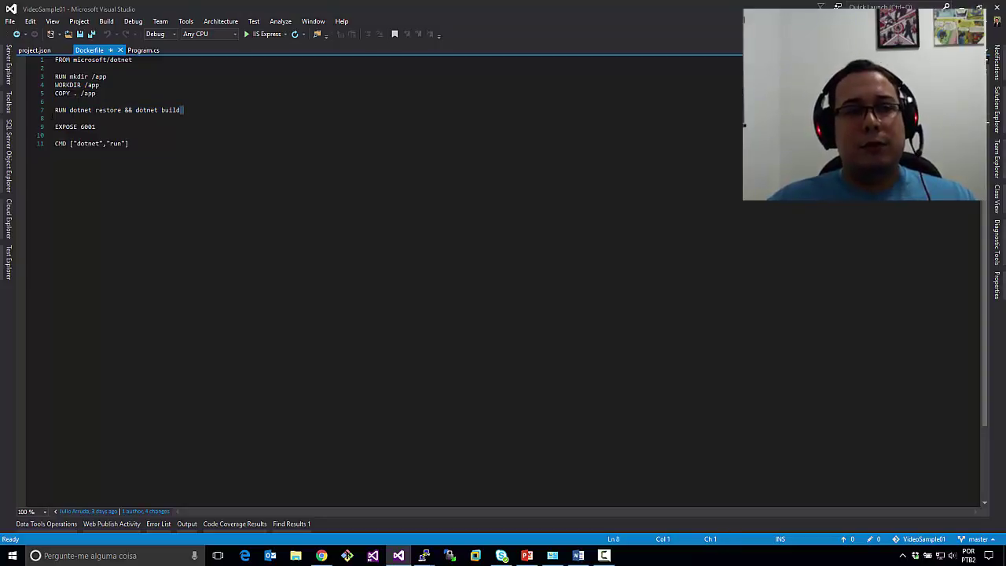
drag(182, 111, 55, 110)
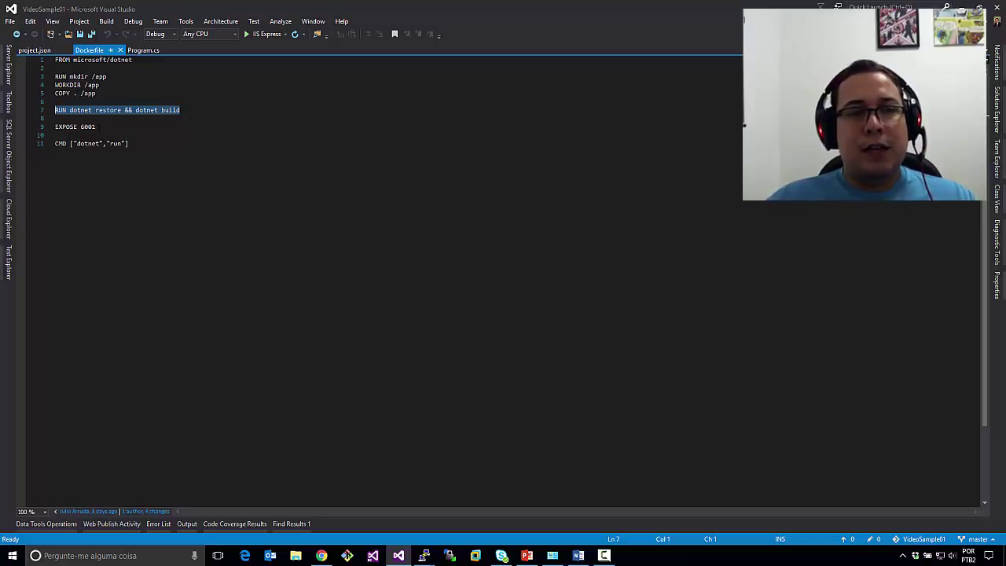
drag(96, 126, 55, 127)
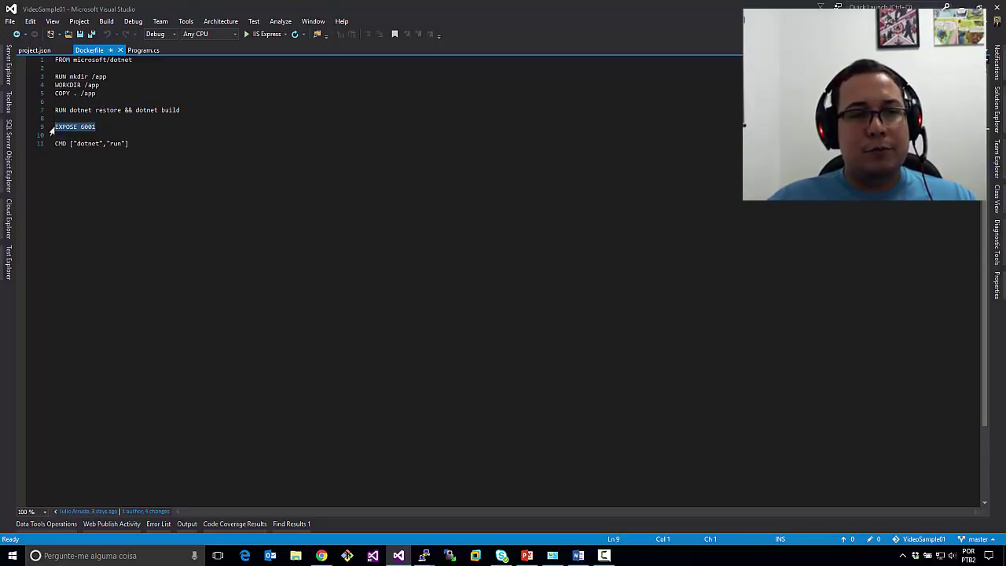
drag(130, 144, 53, 147)
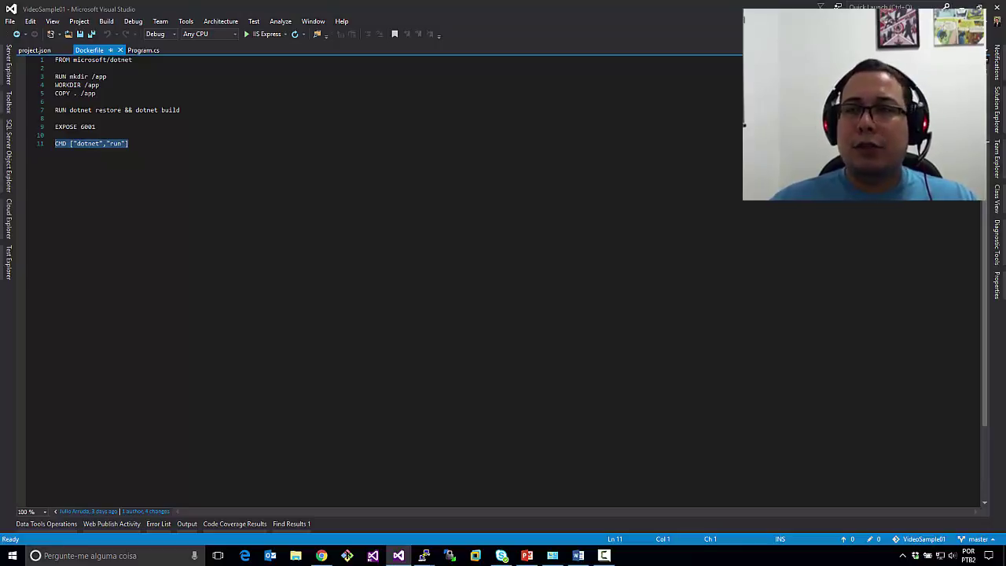
Switch to Chrome and view the DemoContainer project's code files on the master branch in Visual Studio Team Services.
key(alt+Tab)
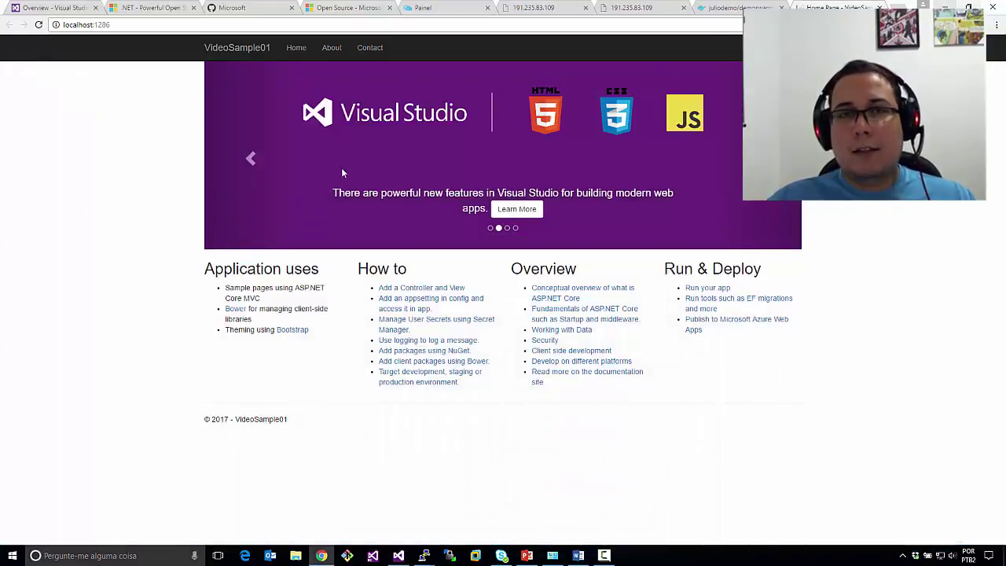
click(51, 4)
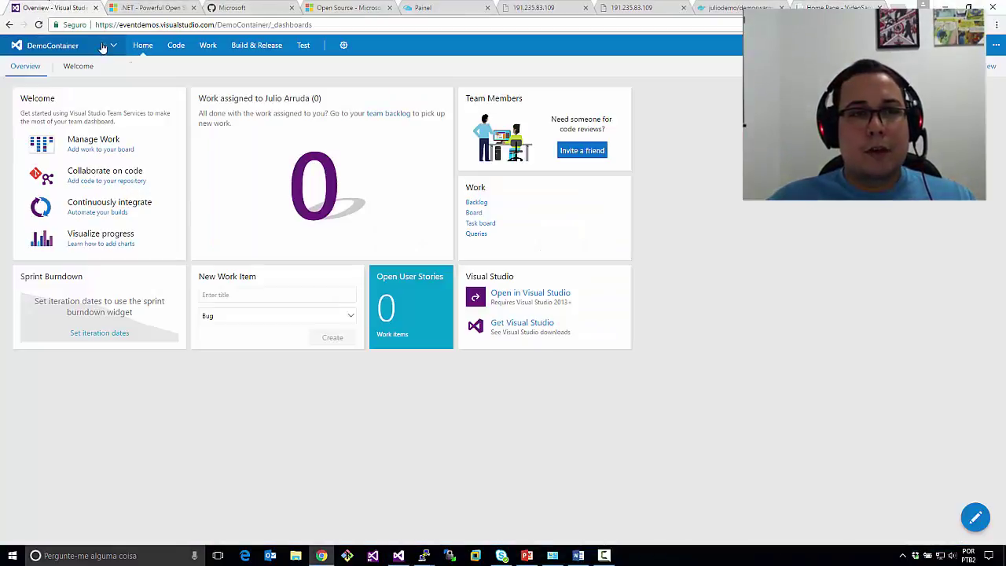
click(177, 47)
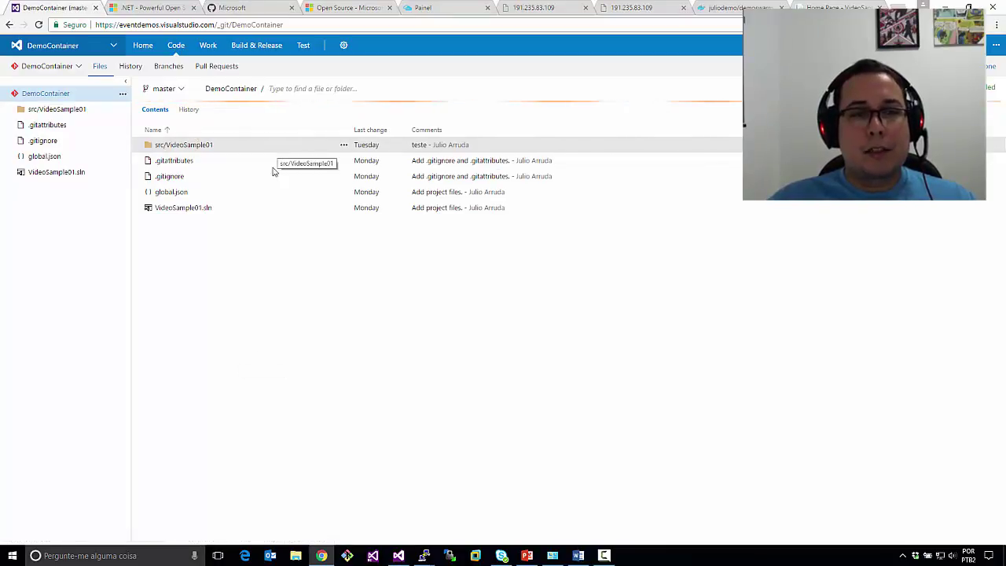
click(195, 147)
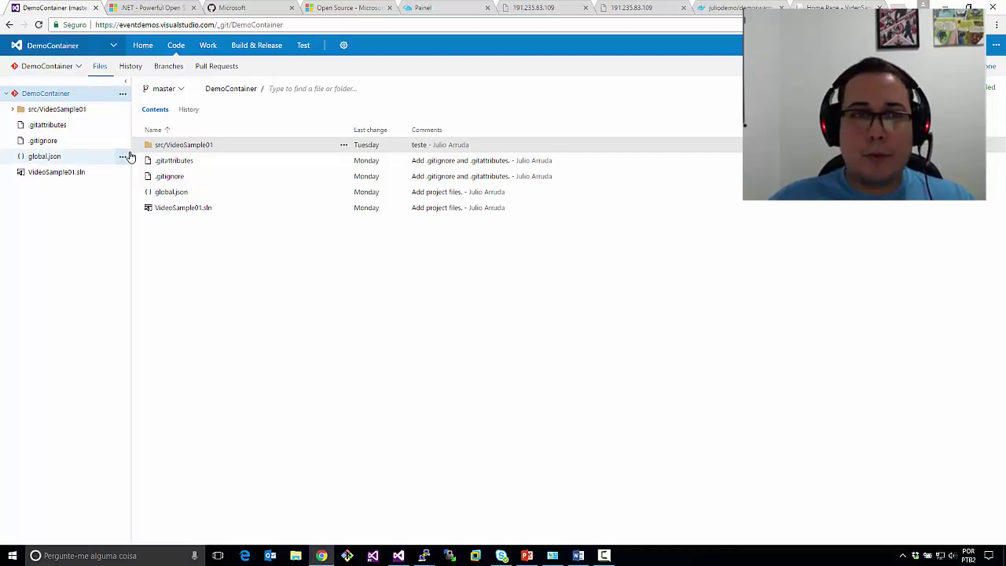
Queue a new build of the DemoContainer Sample definition on the Default queue from the master branch.
mouse_move(256, 48)
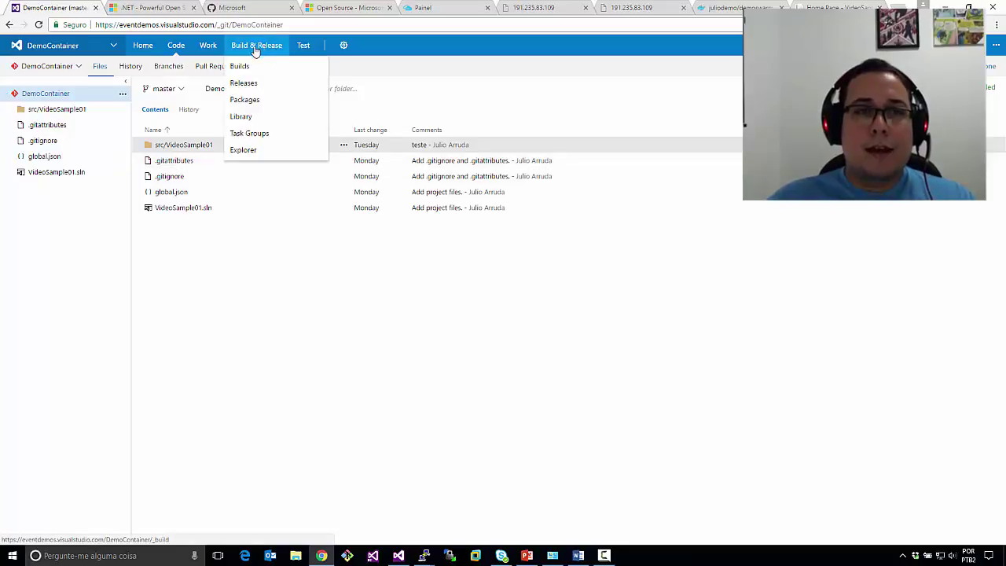
click(248, 67)
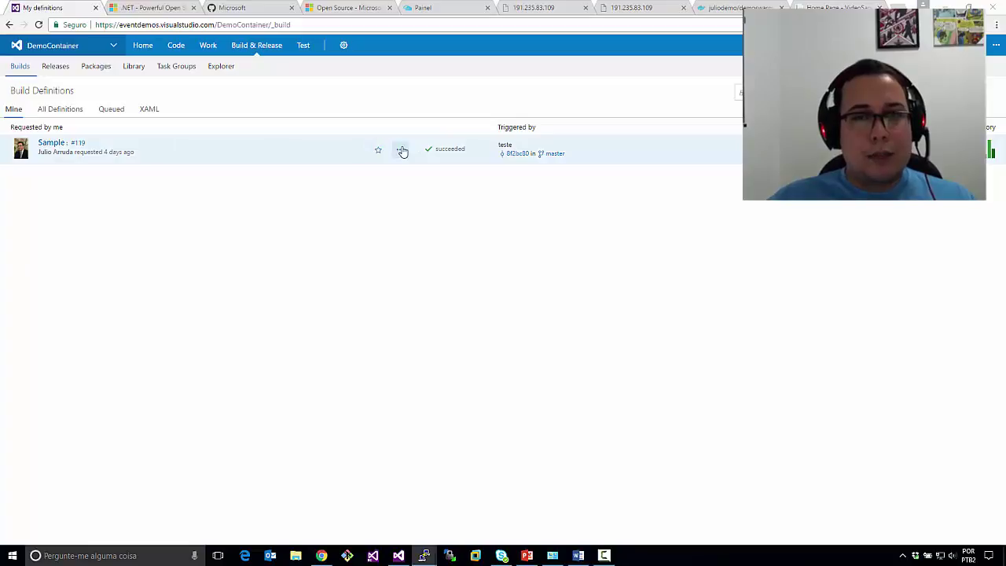
click(400, 149)
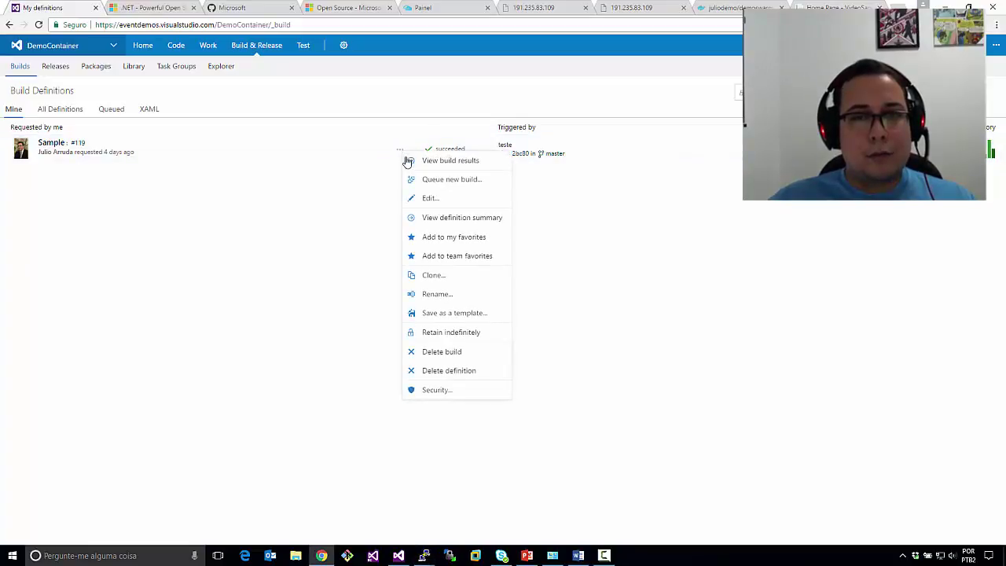
click(468, 184)
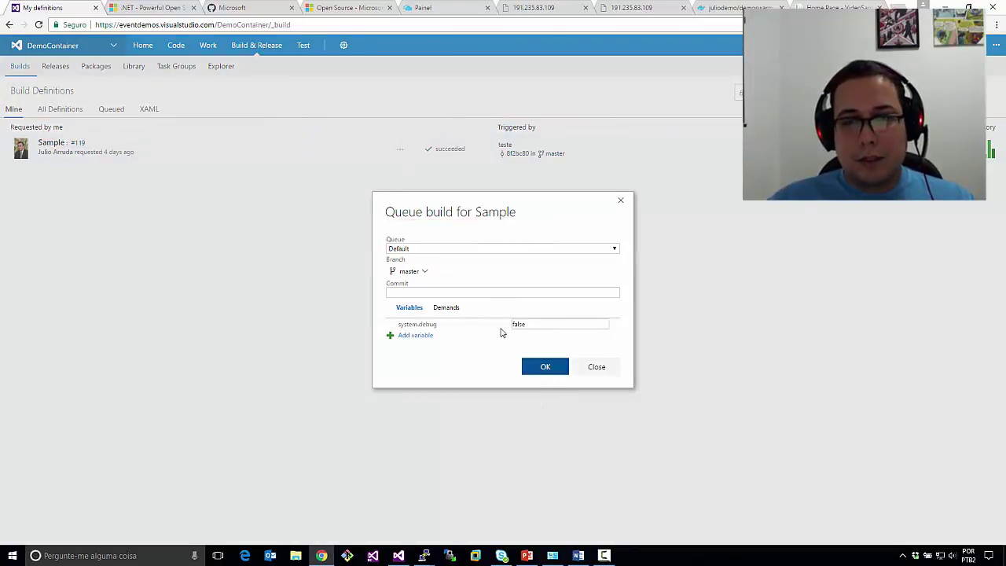
click(542, 367)
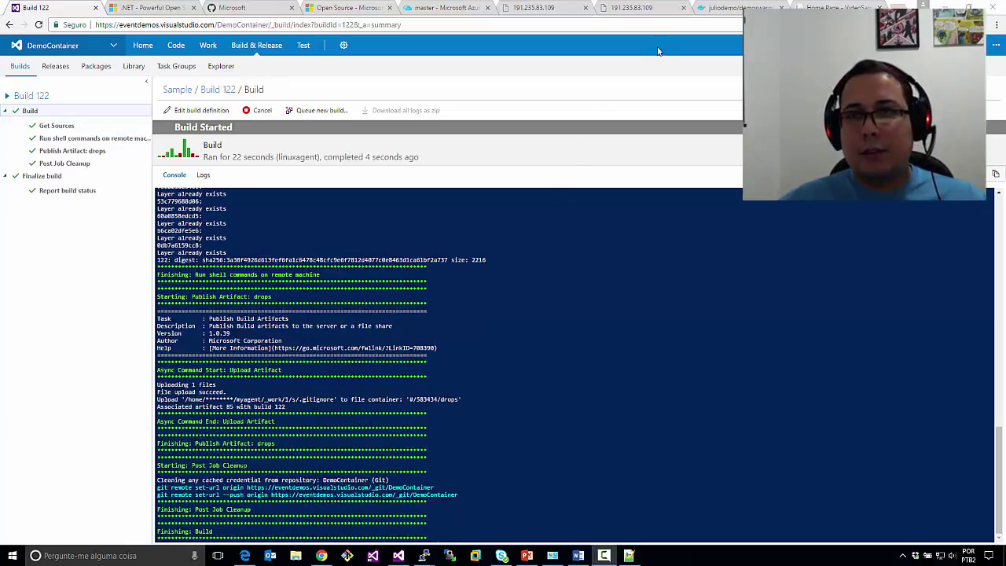
Refresh the juliodemo/demoswarm tag list on Docker Hub and check the newest tag's name and update time.
click(715, 7)
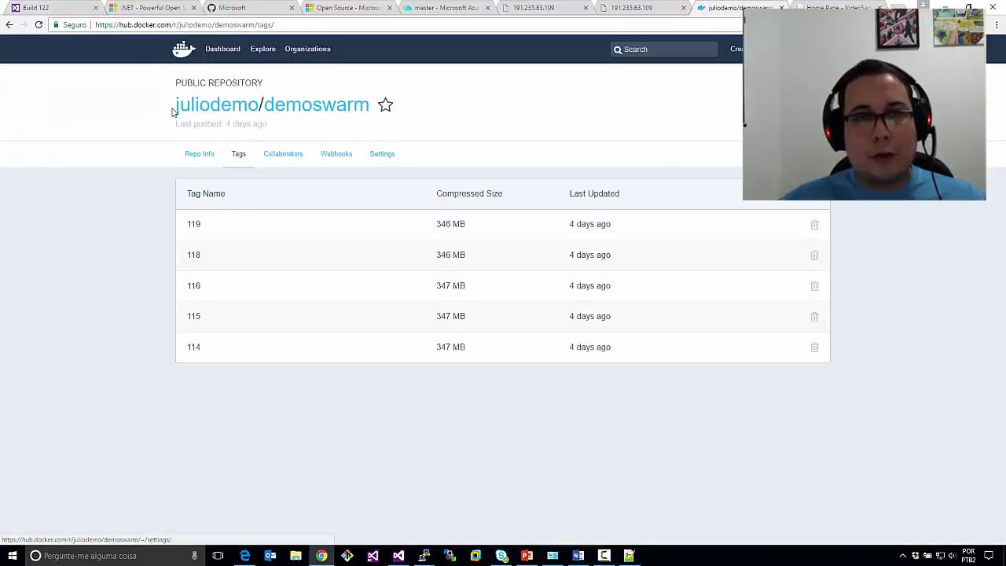
click(40, 25)
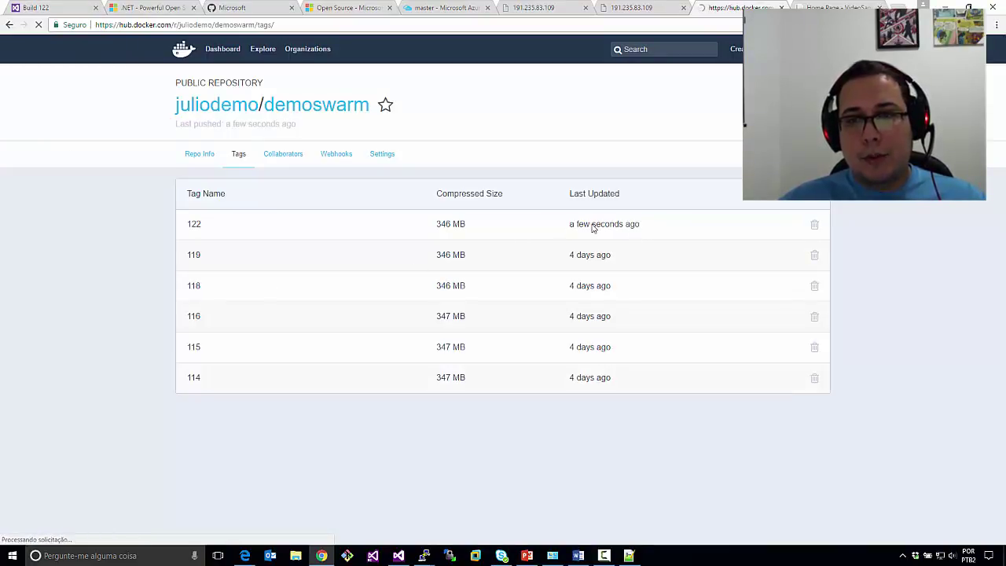
drag(594, 228, 516, 222)
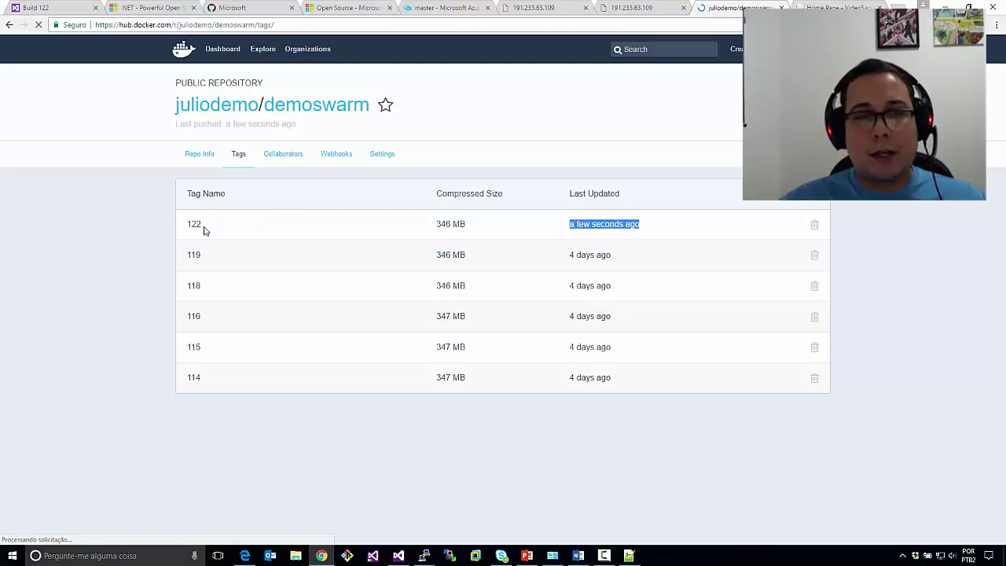
drag(204, 230, 191, 228)
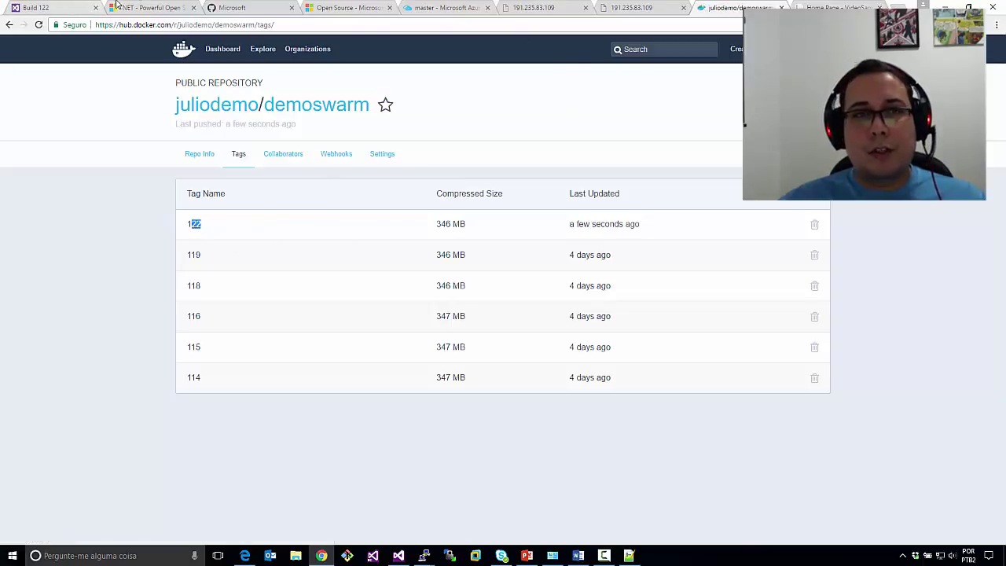
Create a new release from the SwarmRelease definition using version 122 of the Sample build.
click(67, 6)
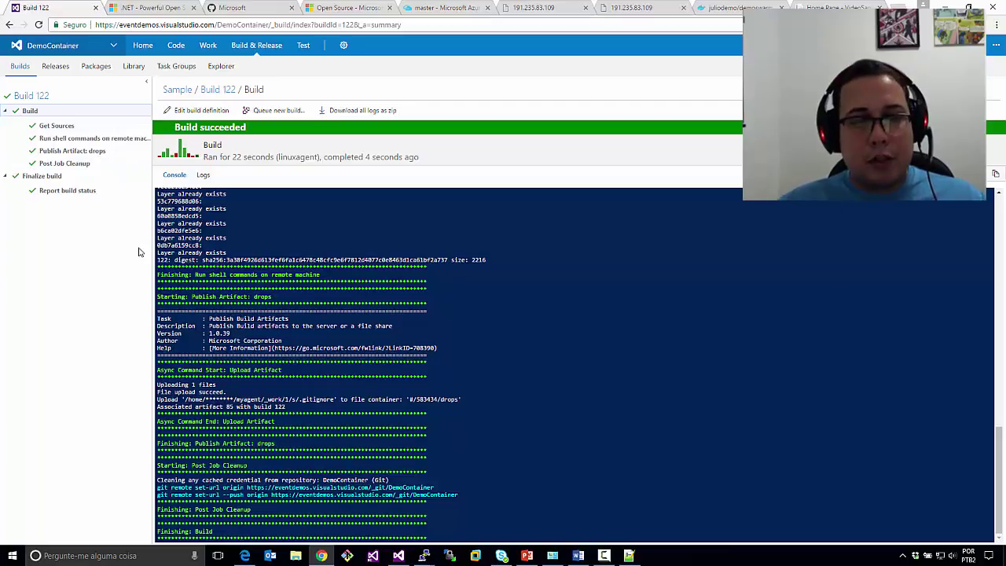
click(55, 66)
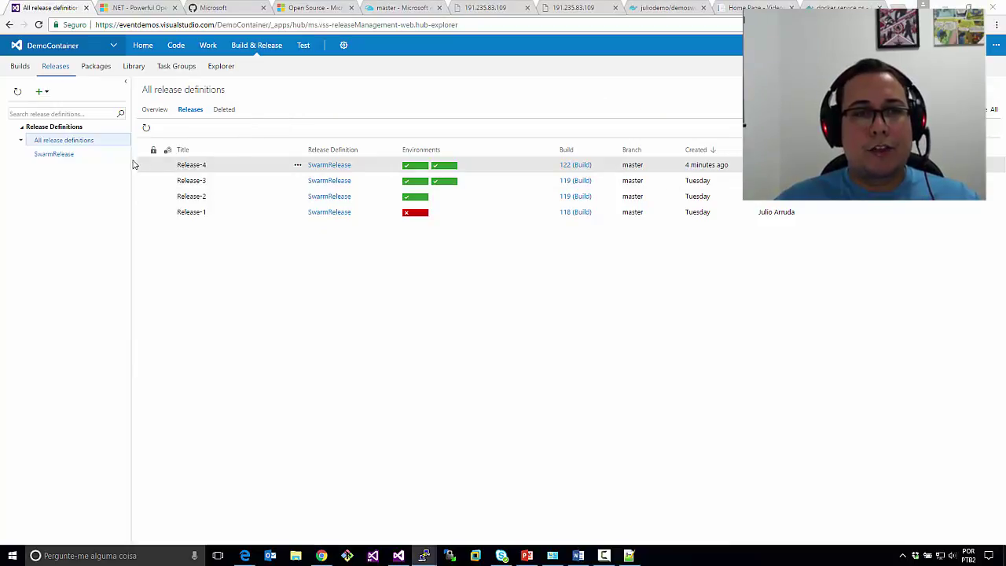
click(83, 155)
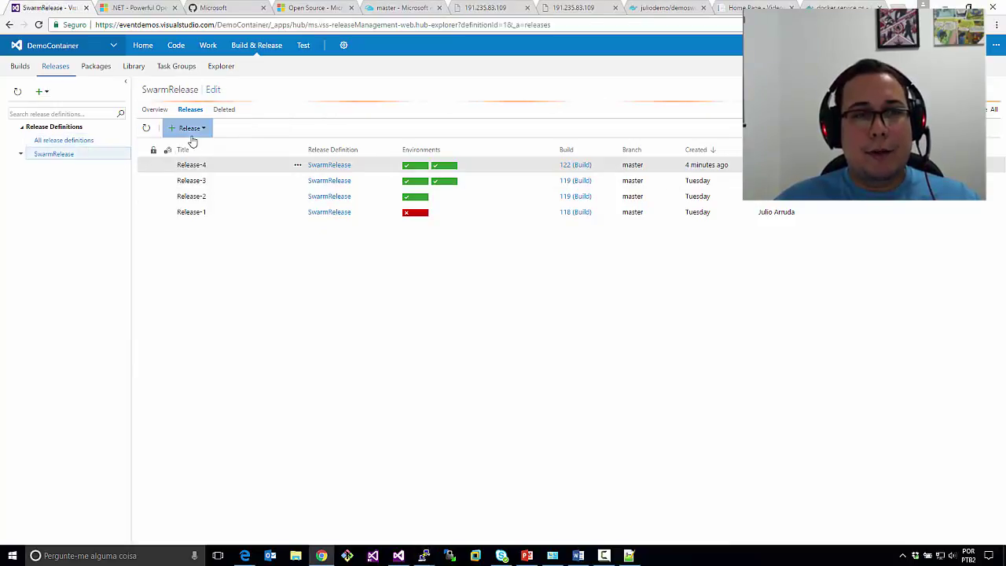
click(189, 128)
click(224, 152)
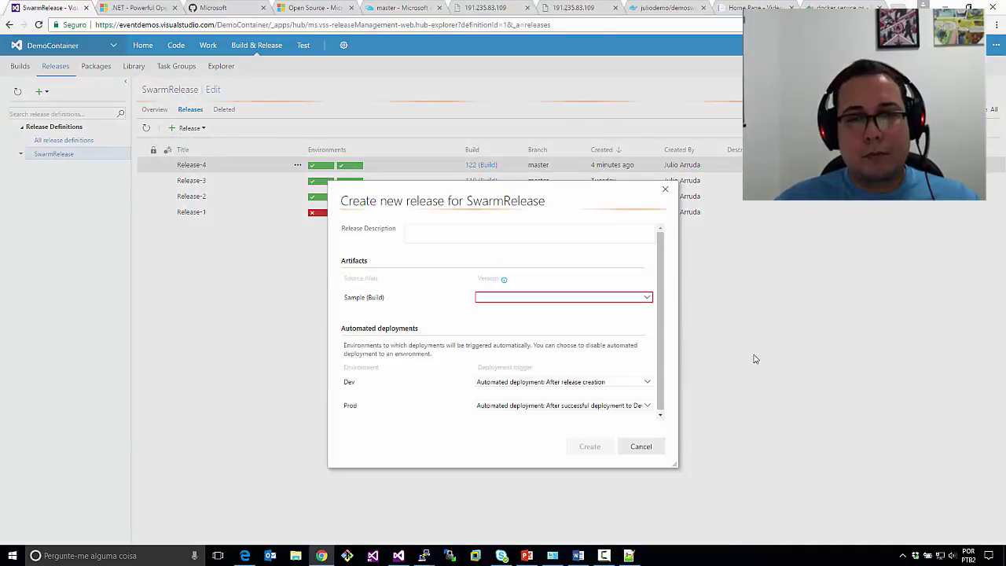
click(648, 298)
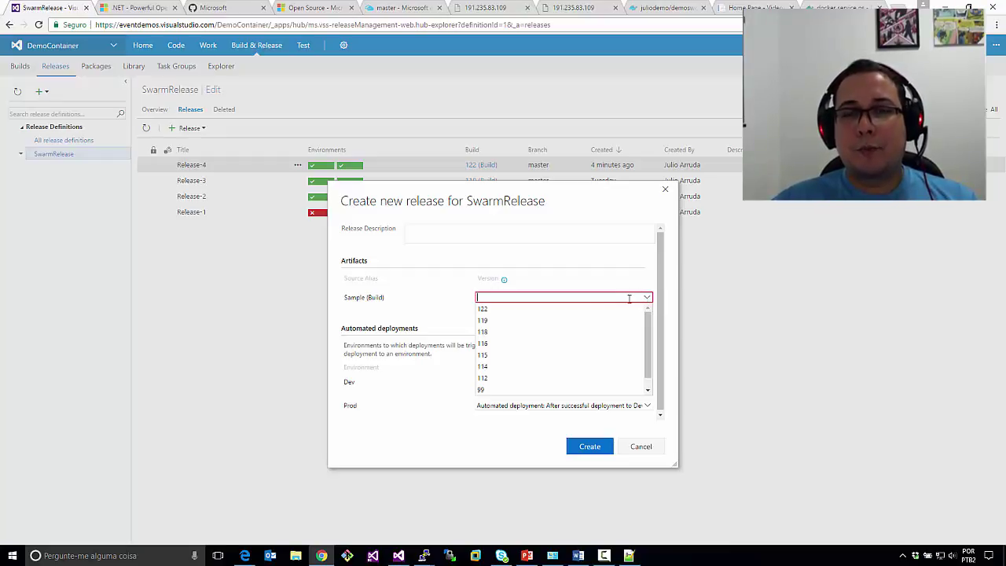
click(604, 310)
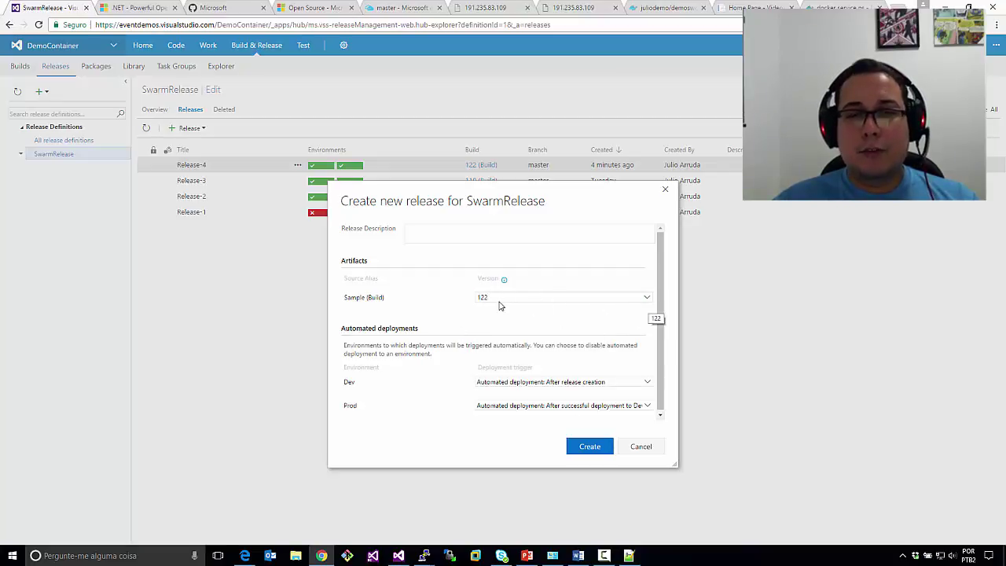
click(589, 446)
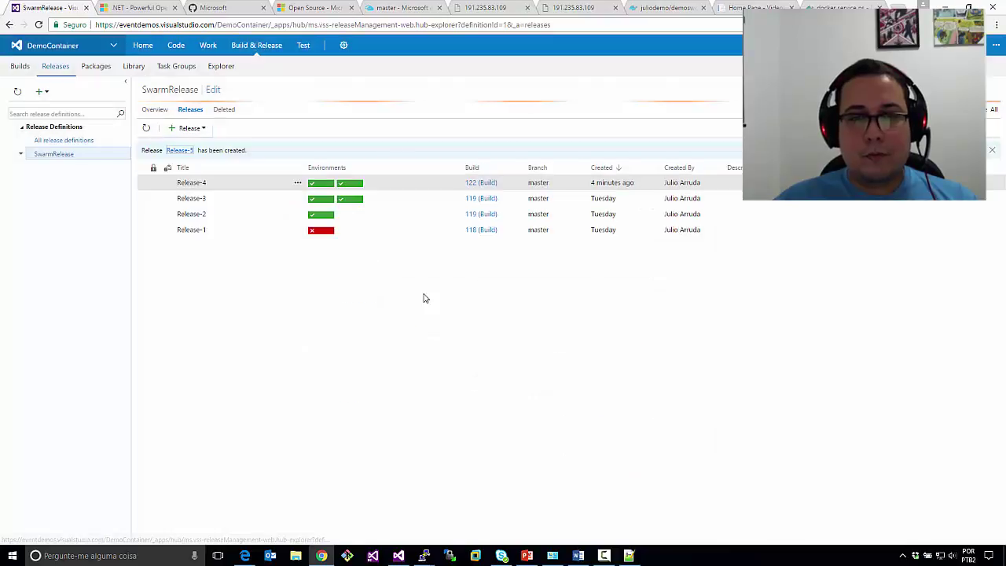
Follow the new release's deployment logs and load the deployed site at 191.235.83.109:8080.
click(180, 150)
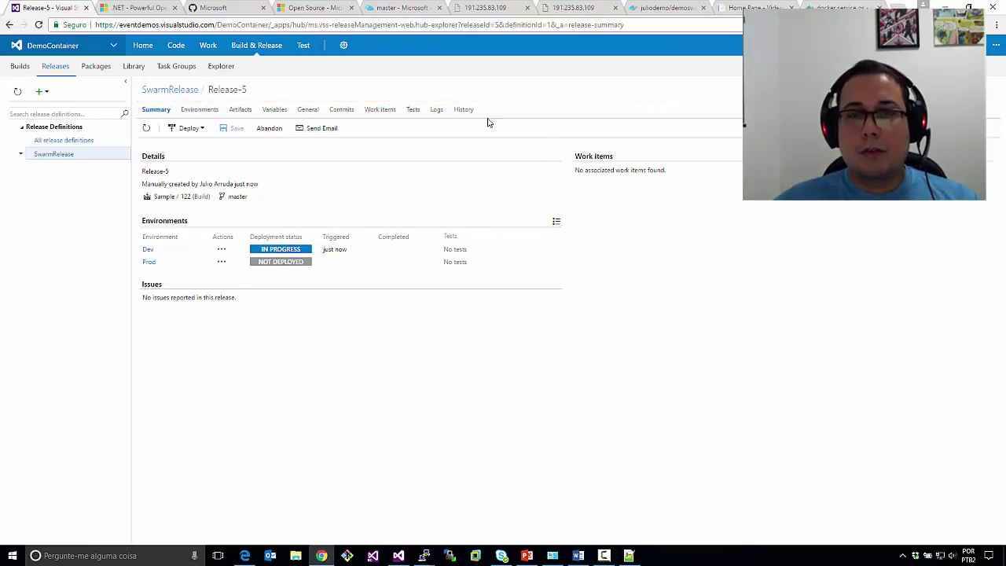
click(437, 110)
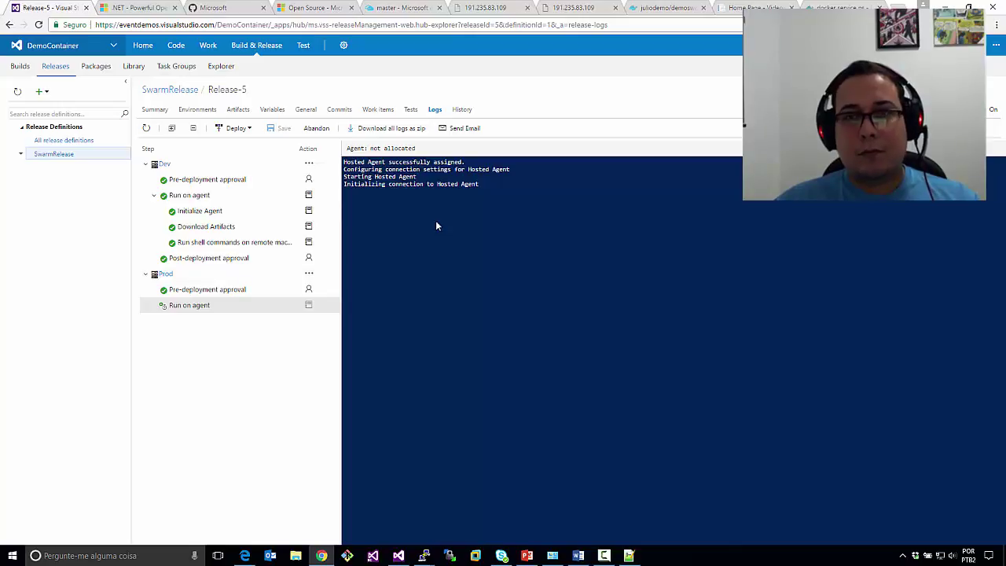
click(488, 8)
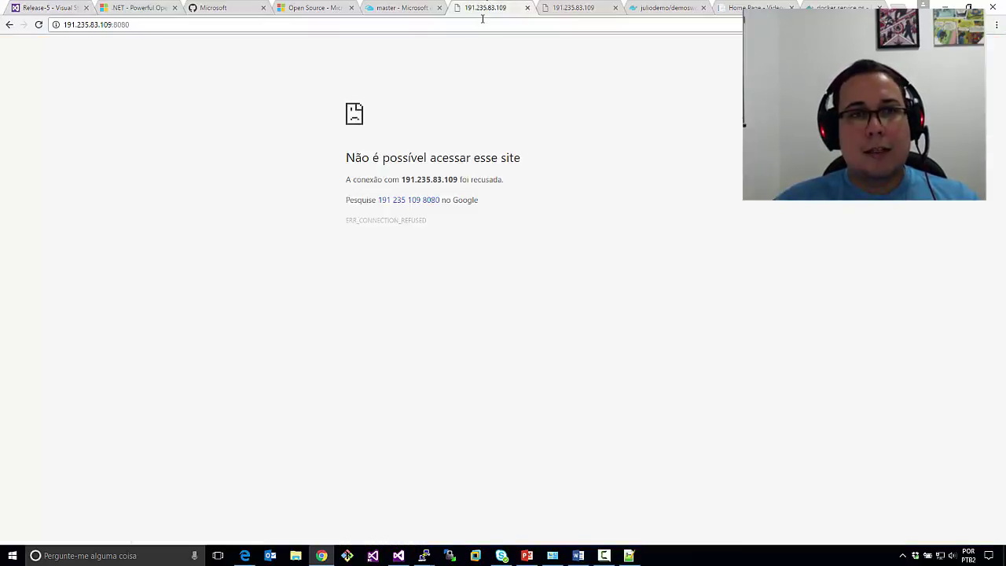
click(481, 28)
key(Return)
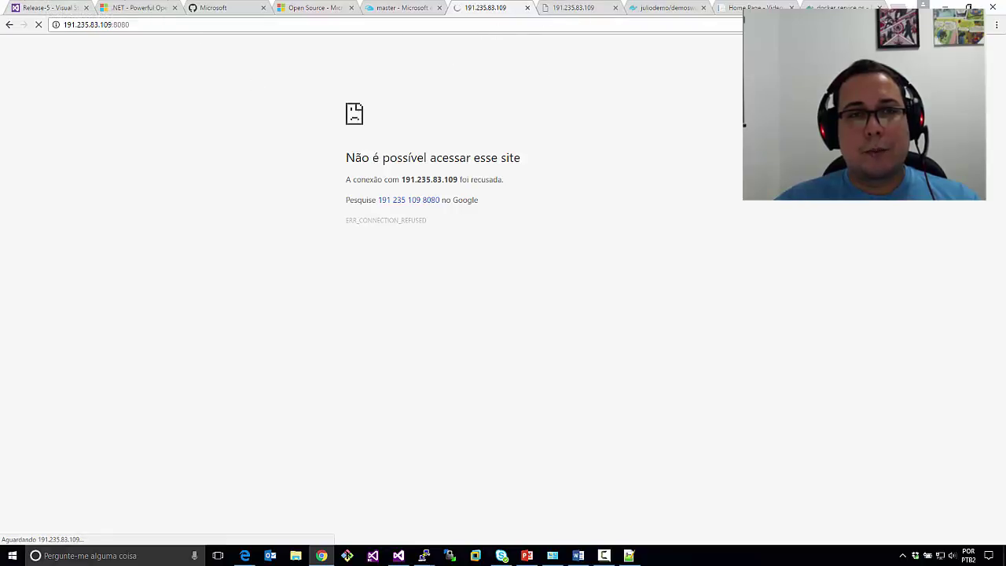
click(48, 6)
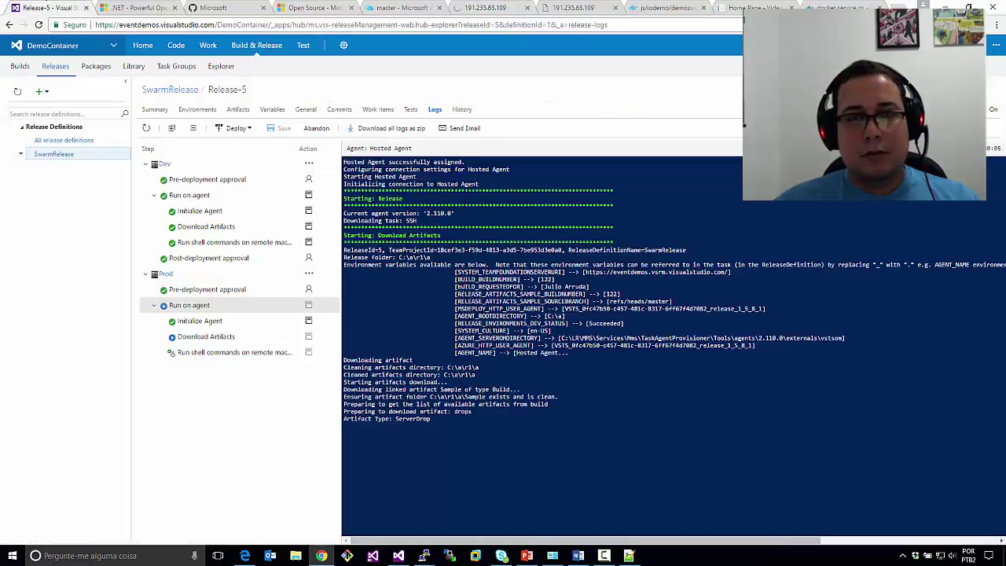
click(483, 9)
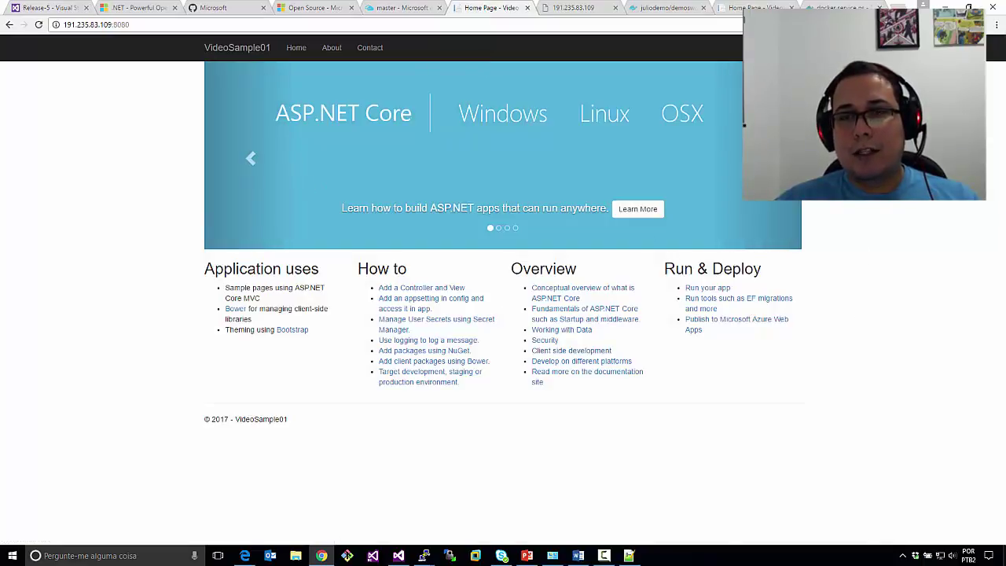
click(63, 10)
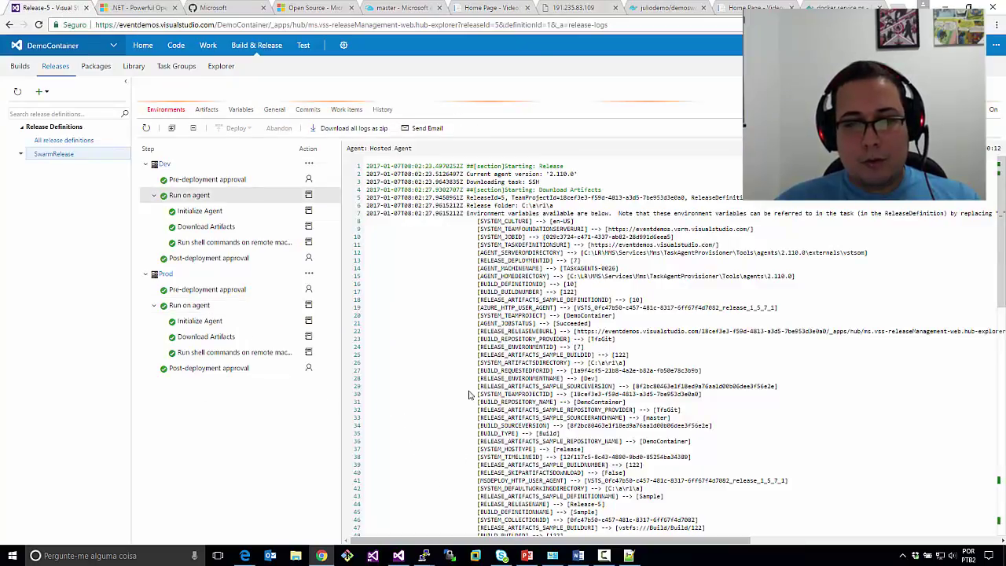
Reload the site at 191.235.83.109 on the default port until the deployed application responds.
click(566, 7)
click(547, 22)
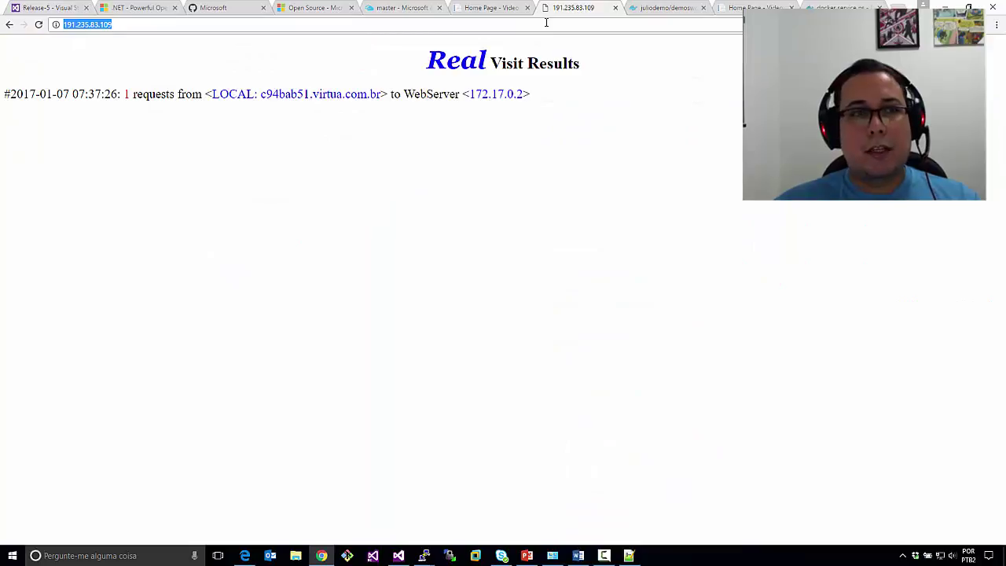
key(Return)
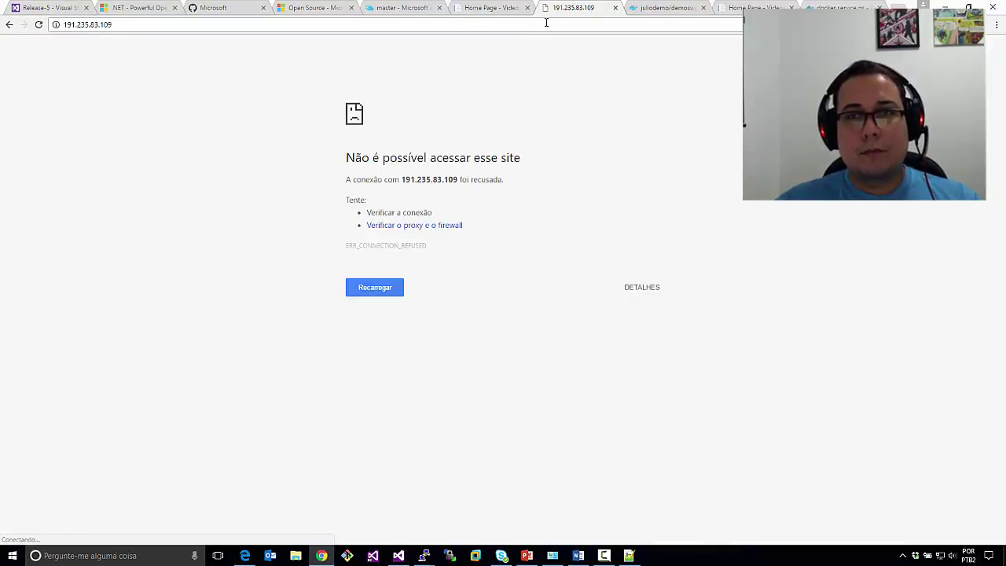
click(547, 22)
key(Return)
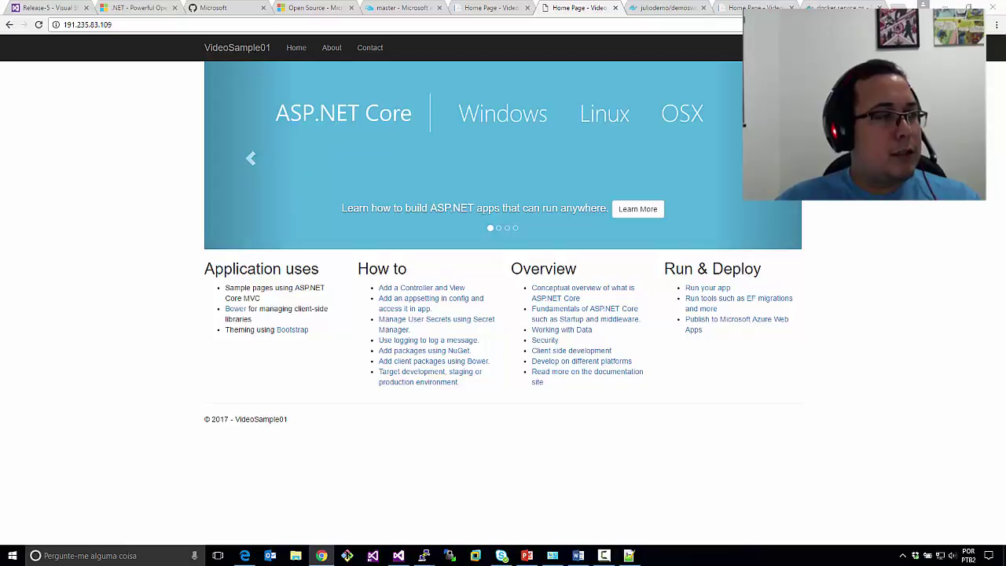
Bring up the root@master and root@agente terminal windows and arrange them side by side over the browser.
drag(0, 77, 814, 47)
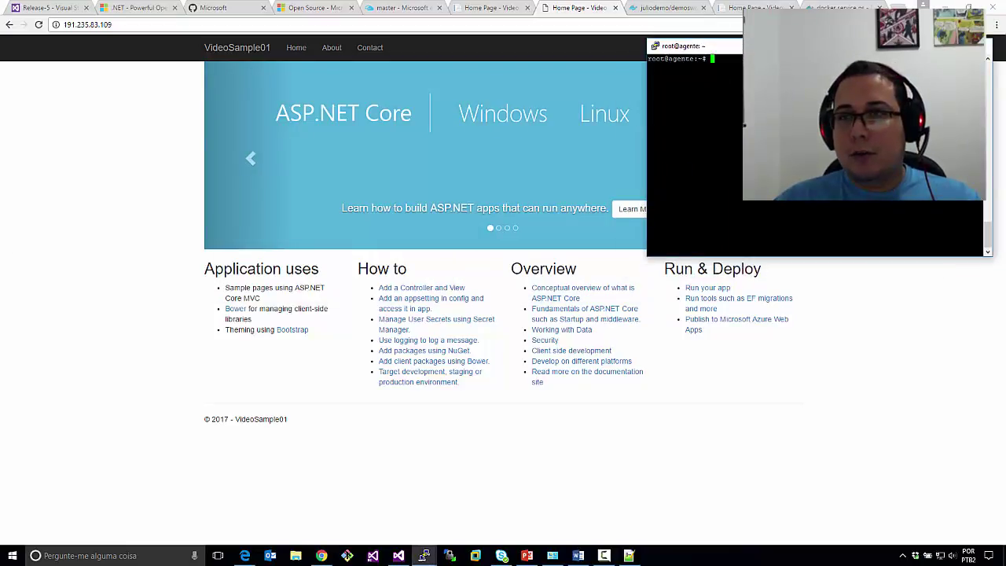
drag(0, 108, 308, 48)
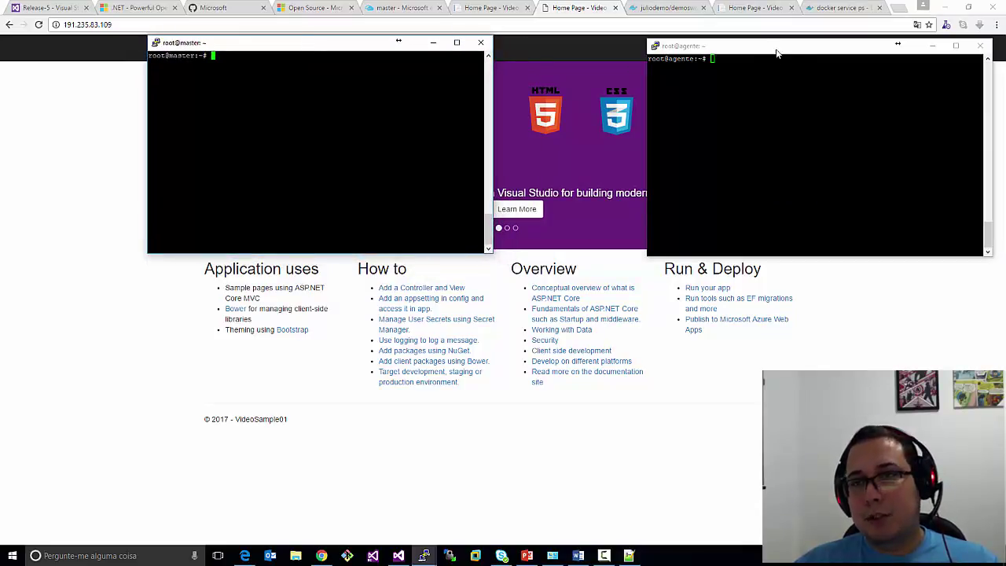
drag(776, 52, 660, 54)
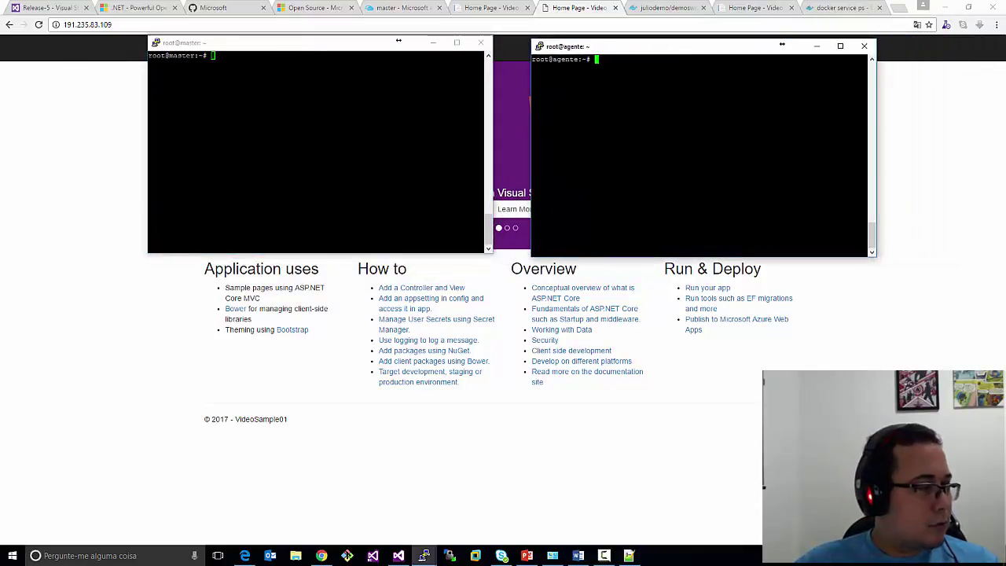
key(alt+Tab)
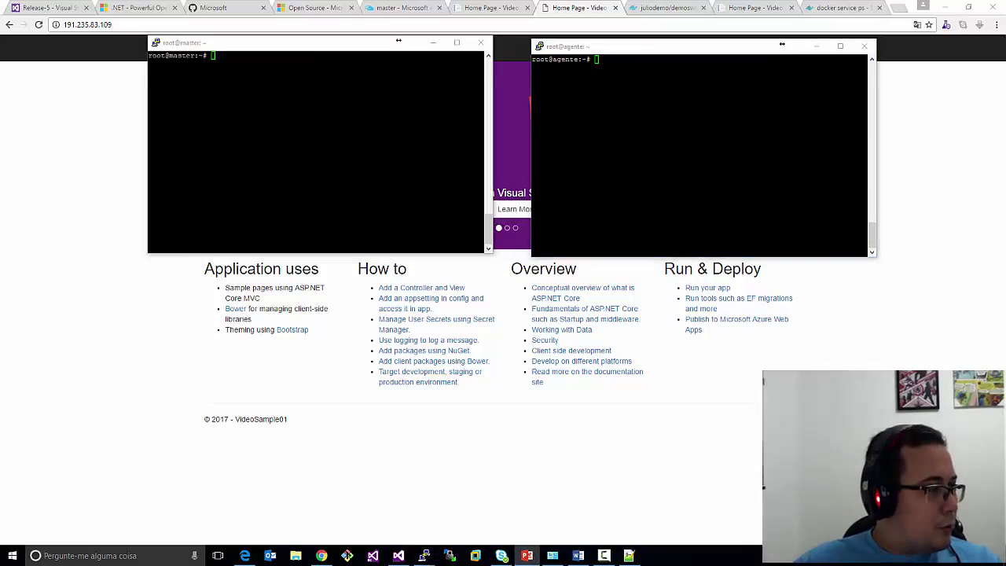